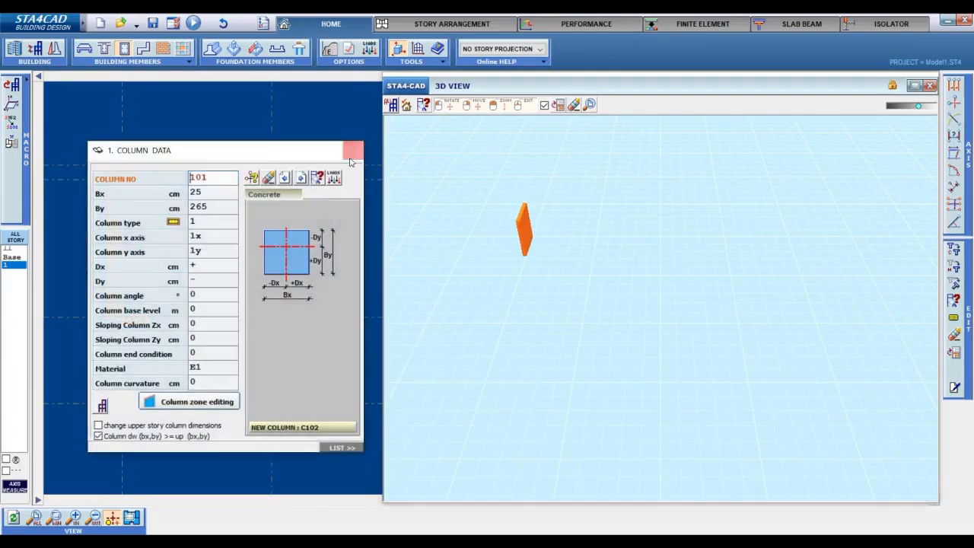
Copy the wall column C101 to the intersection of axes 2x and 1y
left_click(350, 156)
right_click(116, 228)
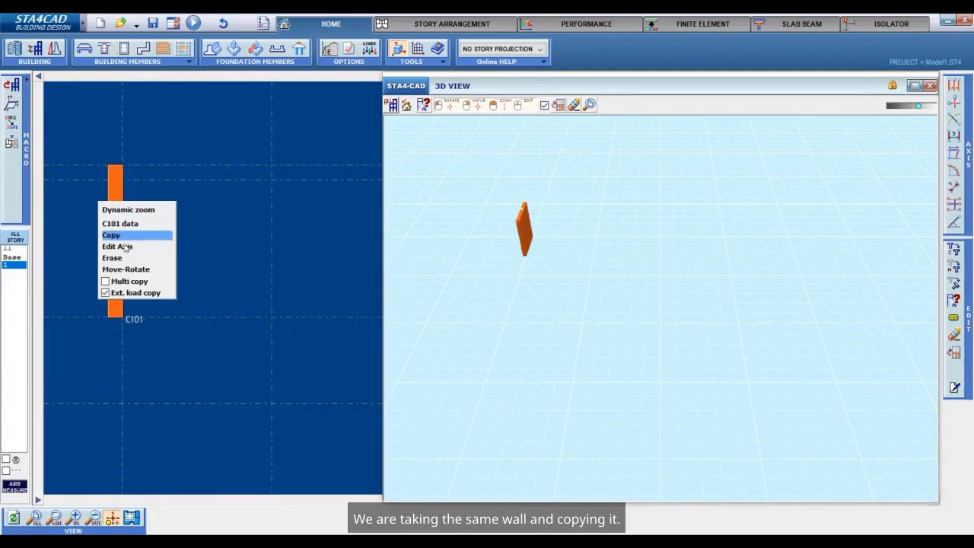
left_click(132, 245)
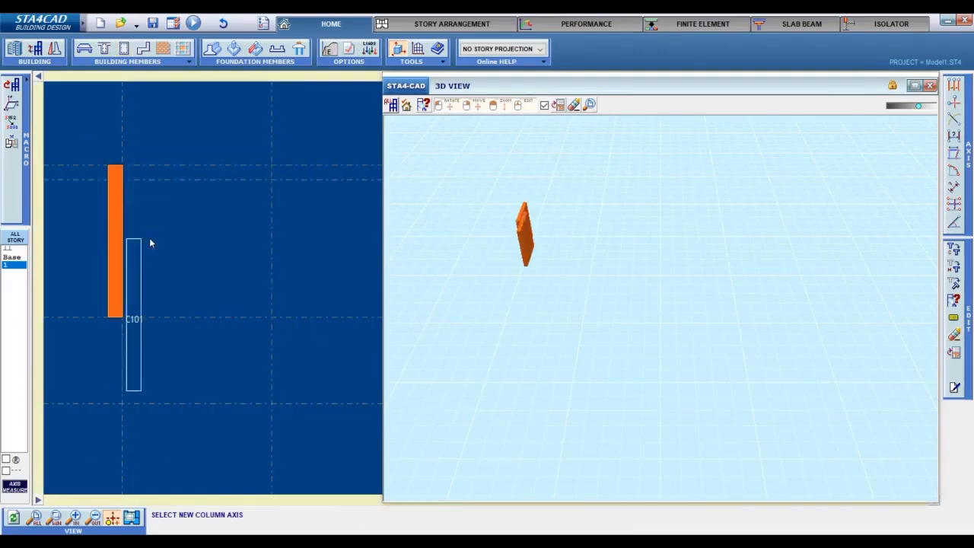
left_click(280, 163)
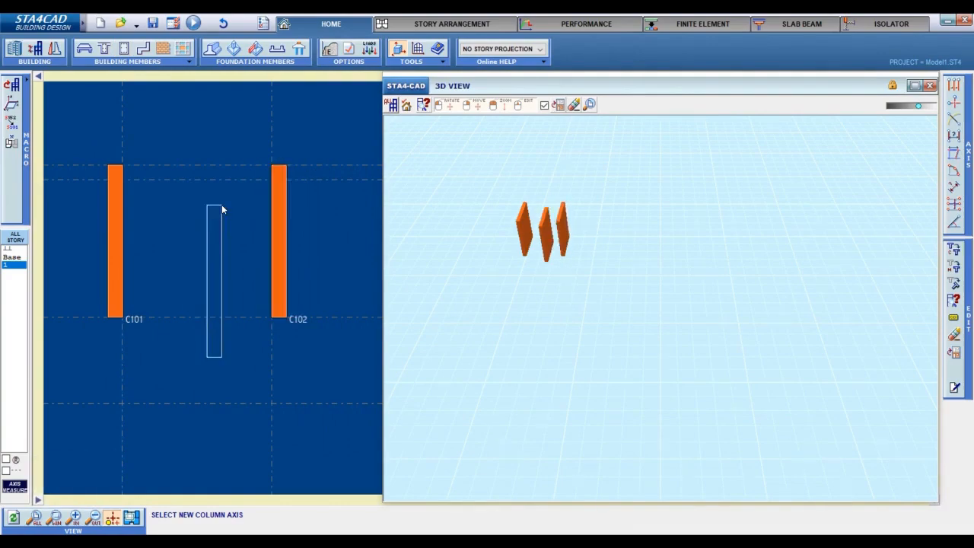
key("Escape")
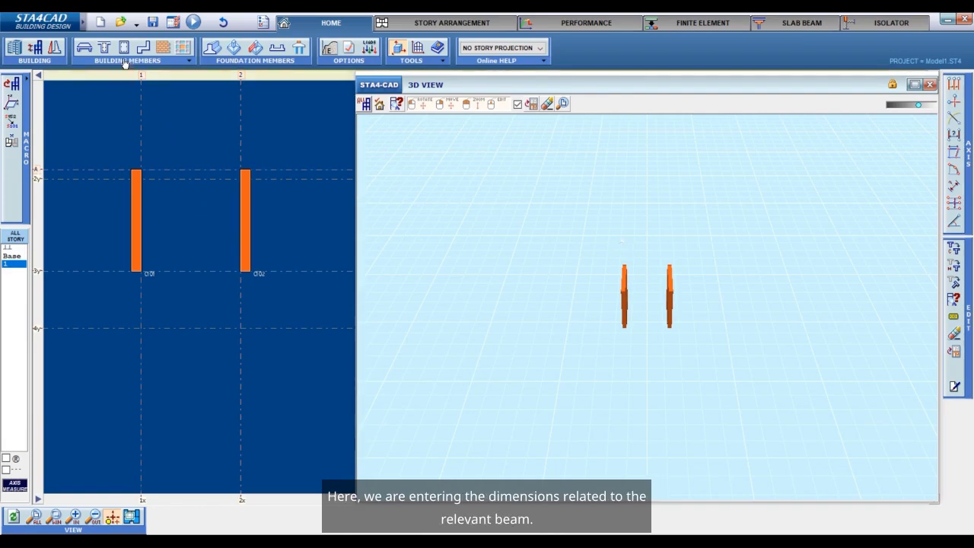
Define a new beam with a depth D of 60 cm and a load G of 0.38 t/m
left_click(105, 48)
left_click(143, 166)
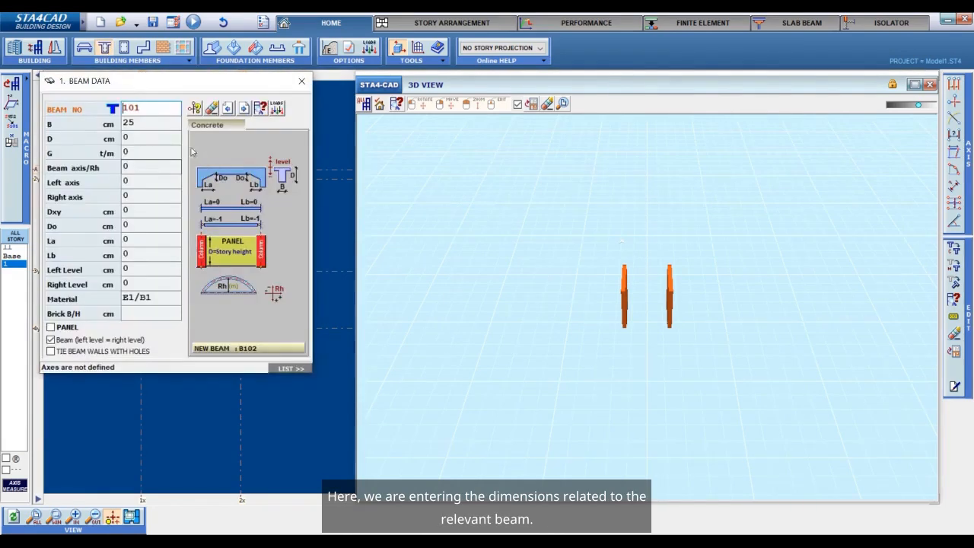
left_click(147, 139)
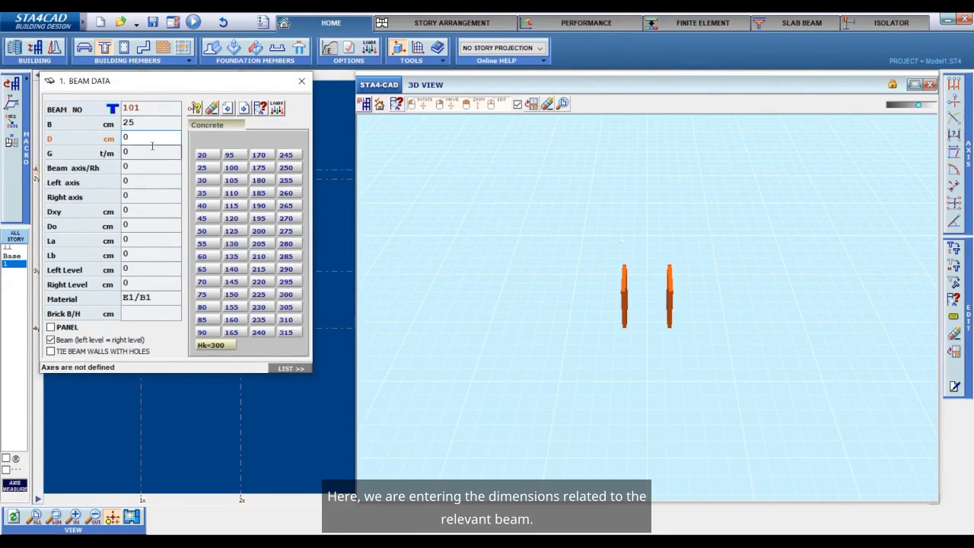
key("BackSpace")
type("60")
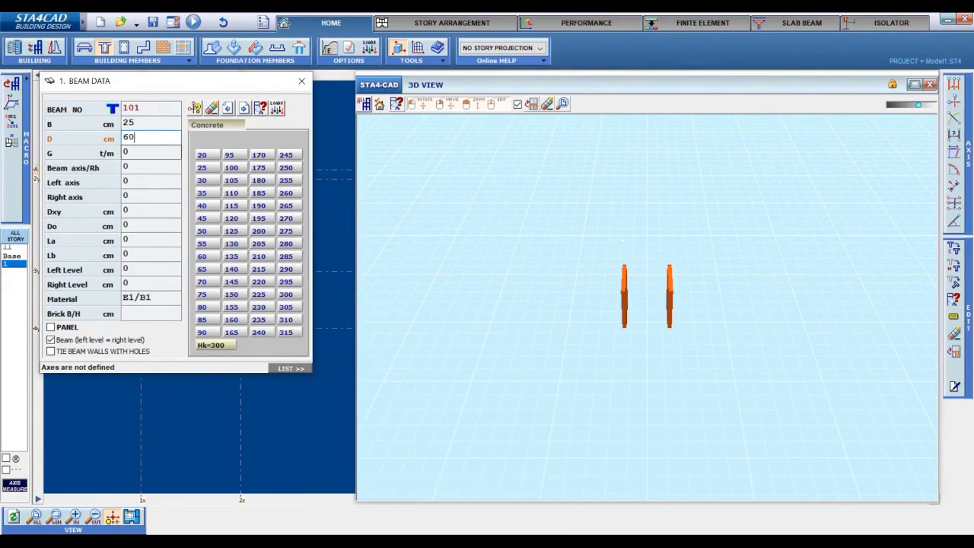
left_click(153, 151)
left_click(223, 347)
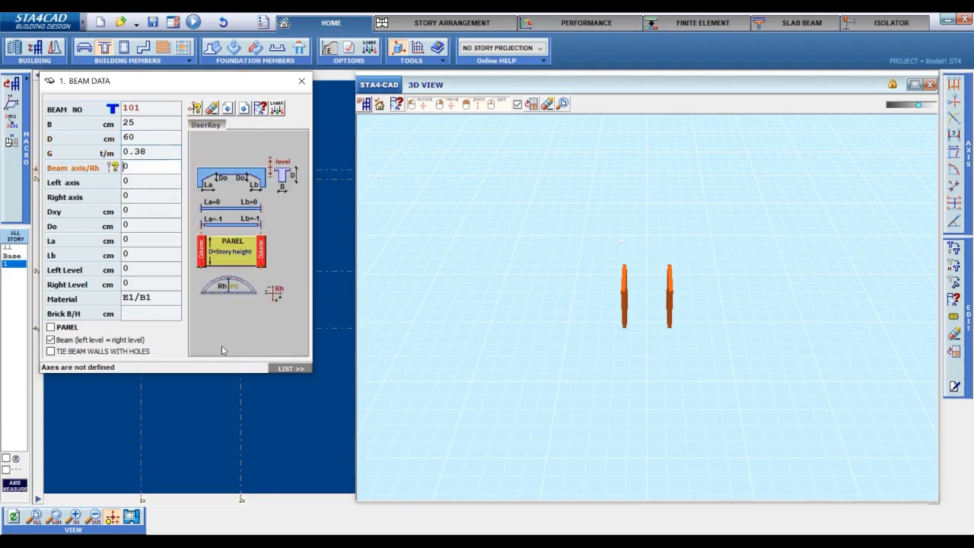
Place the beam along axis 1y from axis 1x to axis 2x, joining the two walls
key("Return")
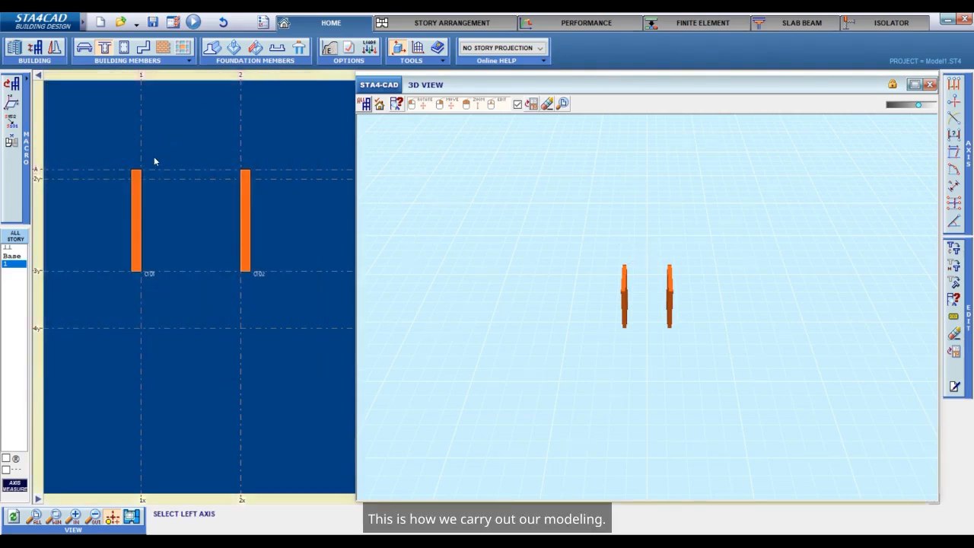
left_click(141, 171)
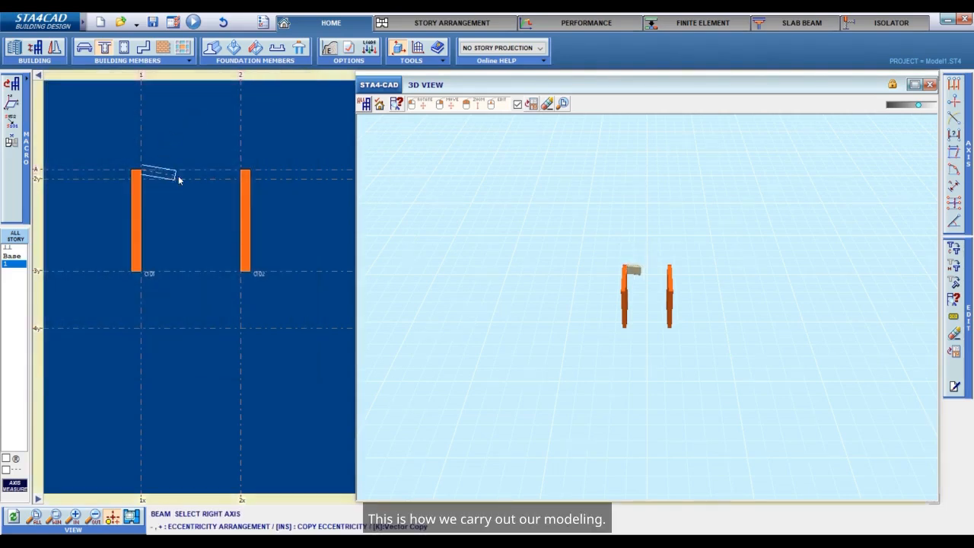
left_click(240, 175)
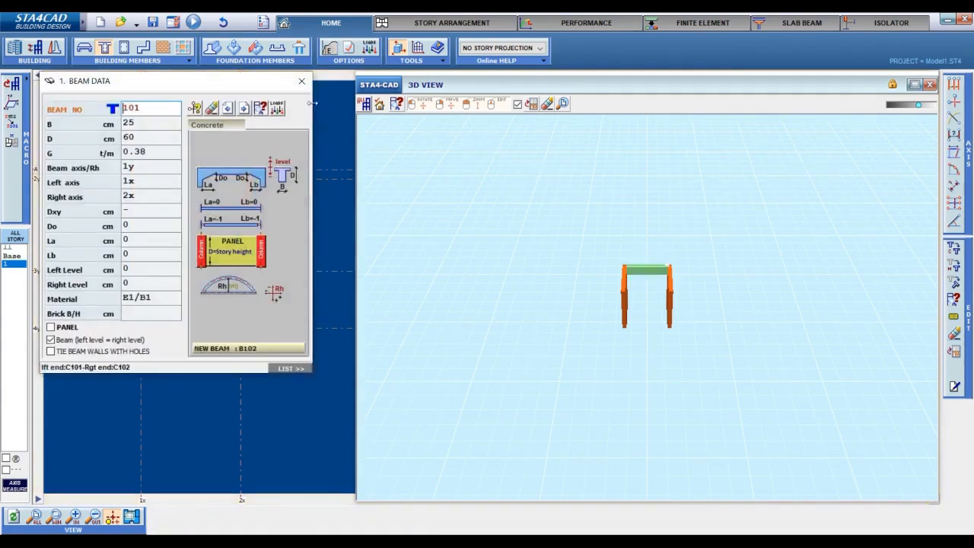
left_click(303, 81)
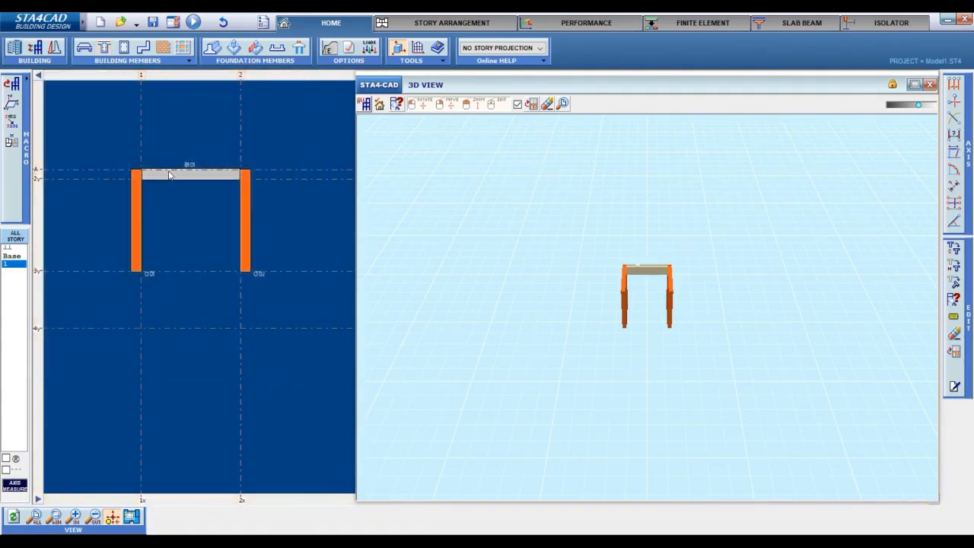
Copy beam B101 onto axis 1x, running from axis 3y to axis 4y as a continuation of wall C101
right_click(169, 175)
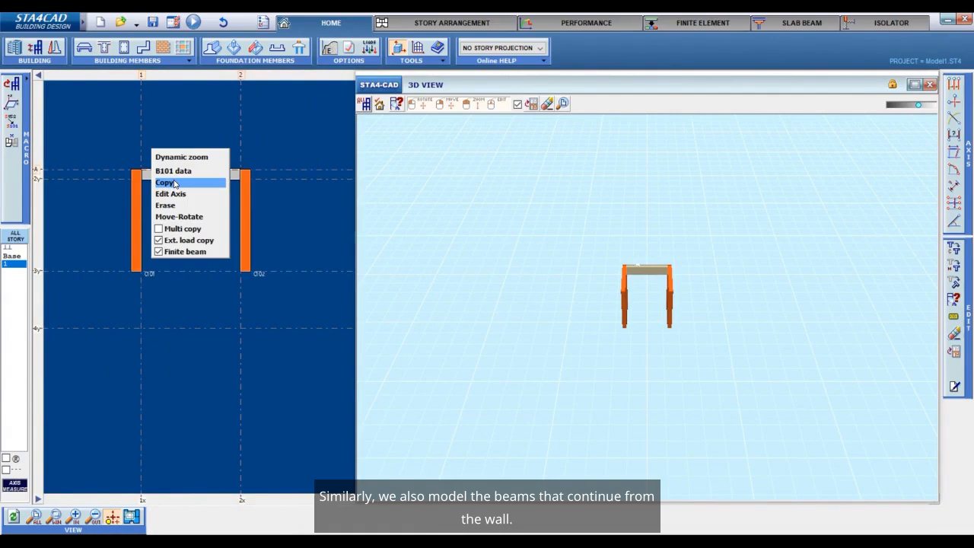
left_click(174, 184)
left_click(141, 272)
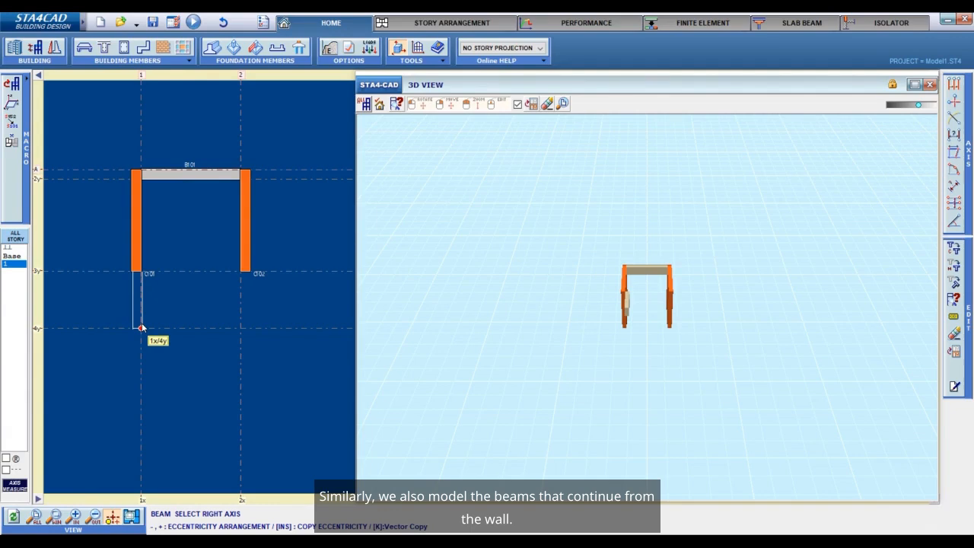
left_click(141, 329)
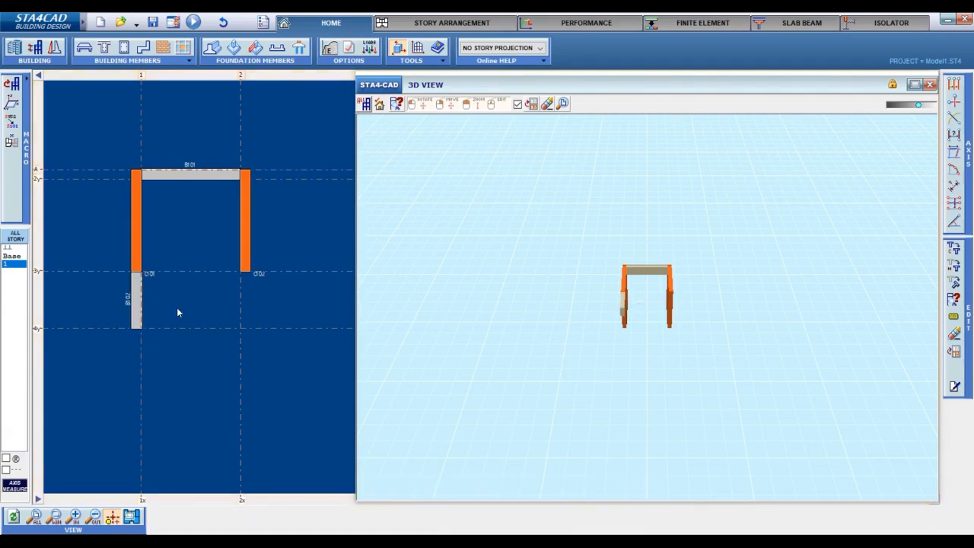
Copy beam B102 onto axis 2x from 3y to 4y, shifting its eccentricity so it aligns with wall C102
right_click(136, 302)
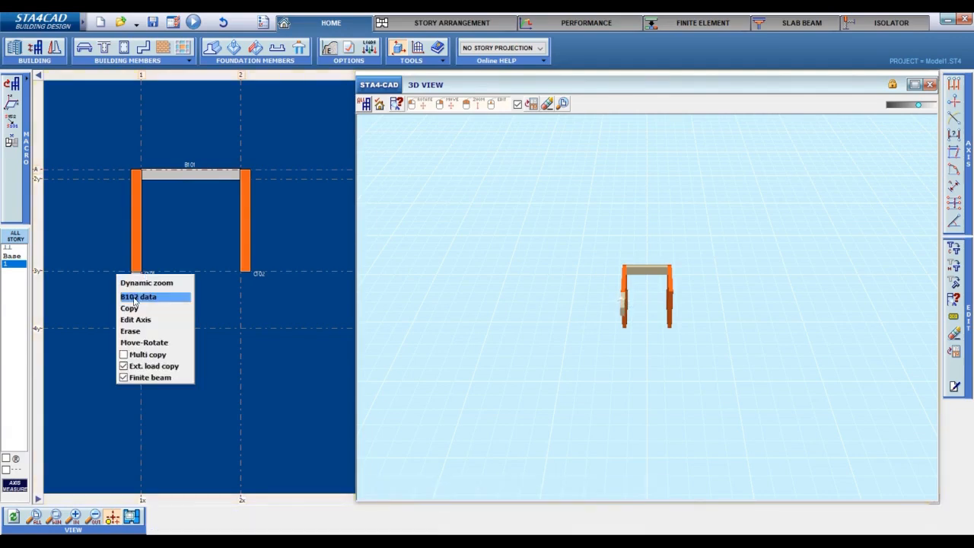
left_click(131, 308)
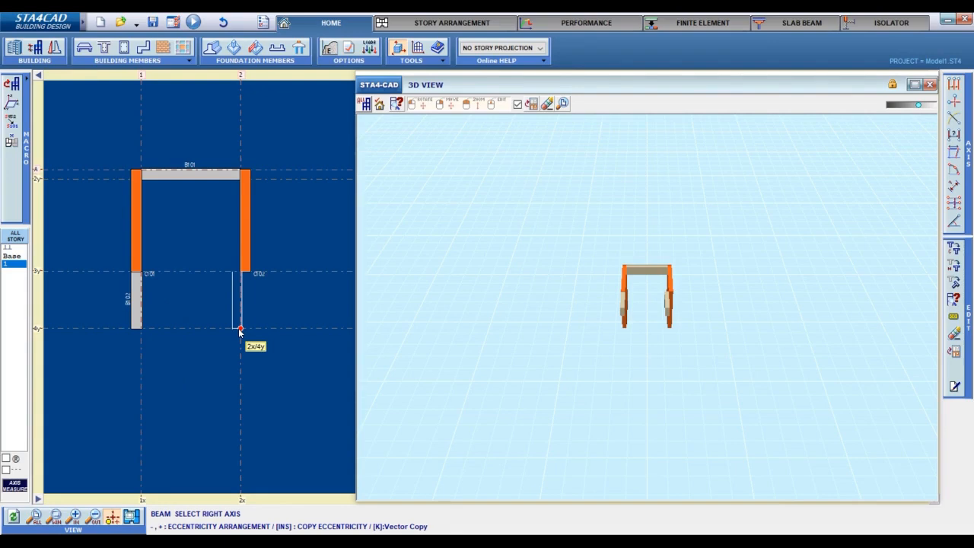
key("plus")
left_click(241, 331)
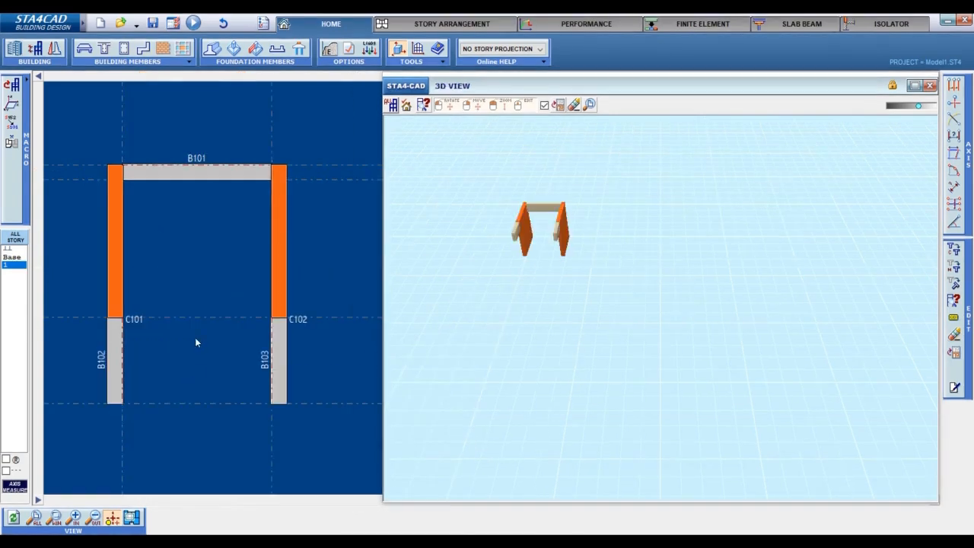
Define a new slab 15 cm thick with the stairhead dead load and a 0.350 t/m² live load
left_click(84, 49)
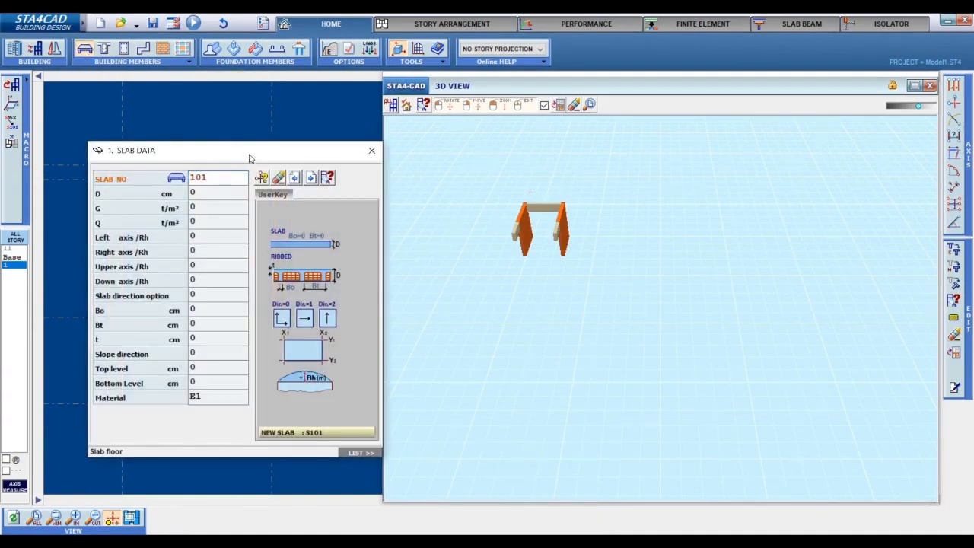
left_click(216, 191)
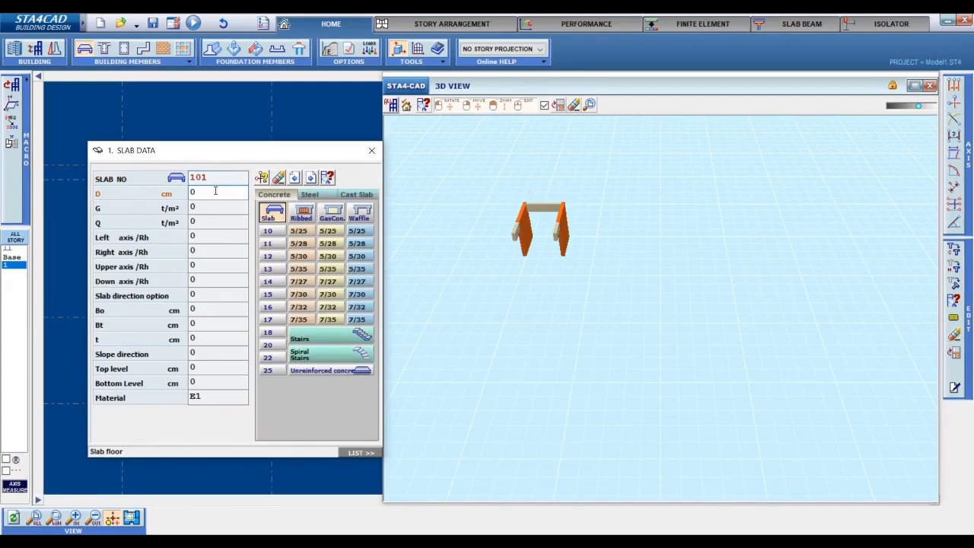
left_click(276, 297)
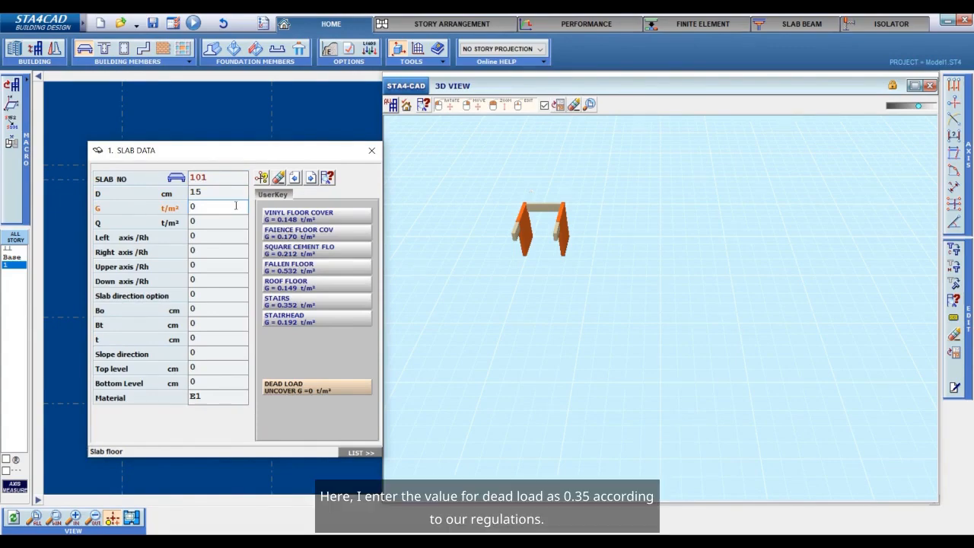
left_click(314, 321)
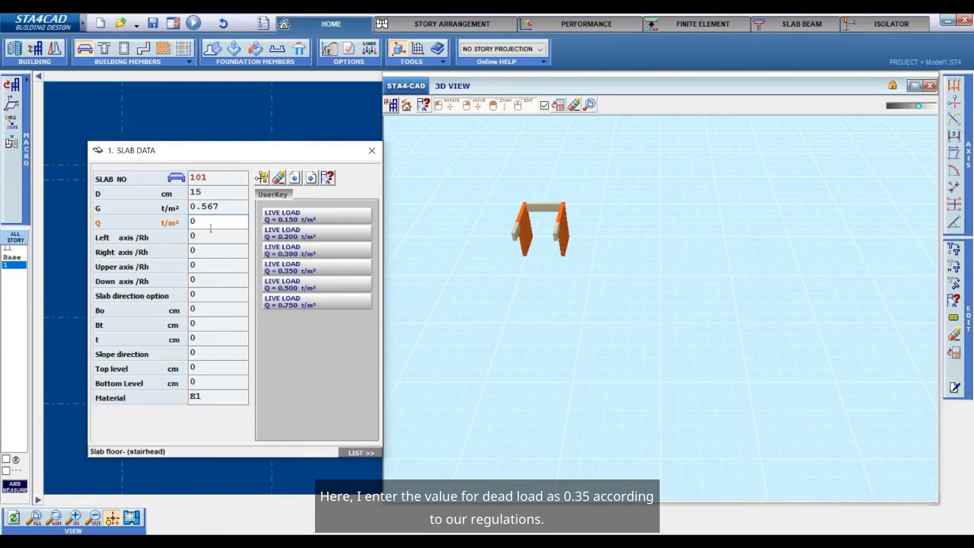
left_click(304, 271)
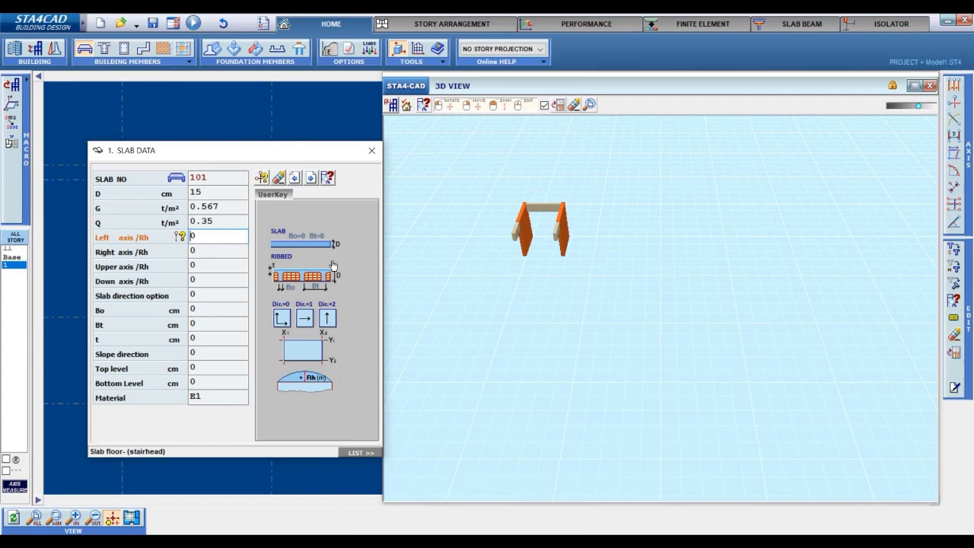
Place the slab between axes 1x and 2x and axes 3y and 4y, and check it in 3D
left_click(260, 178)
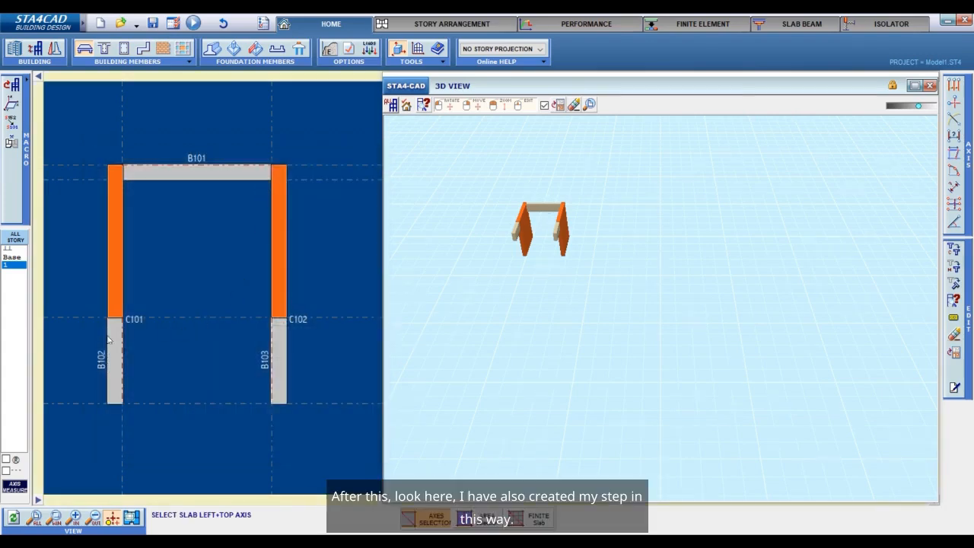
left_click(127, 319)
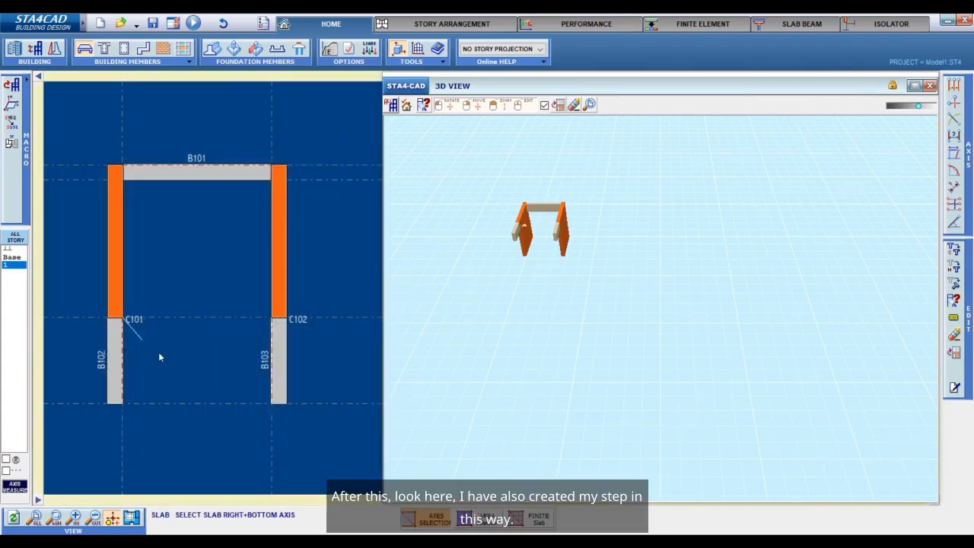
left_click(272, 405)
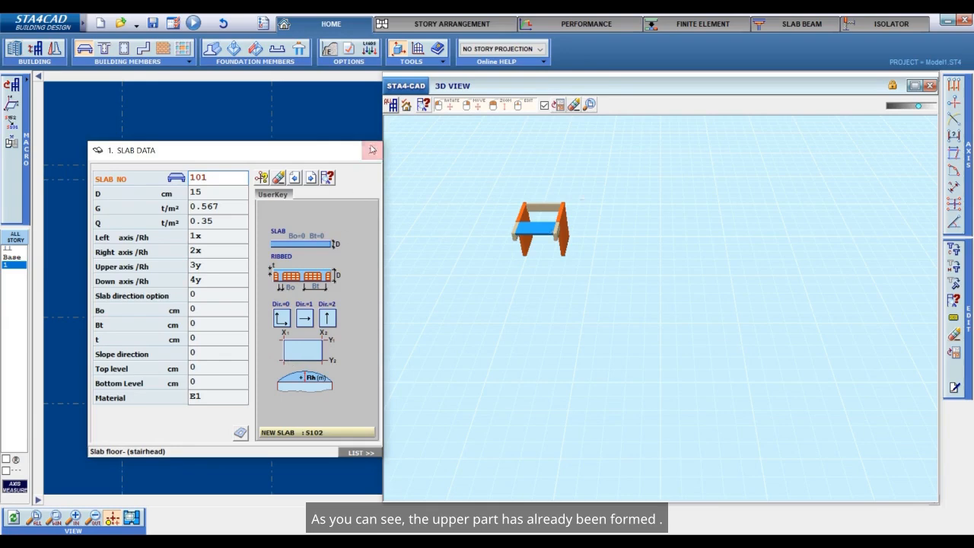
left_click(373, 151)
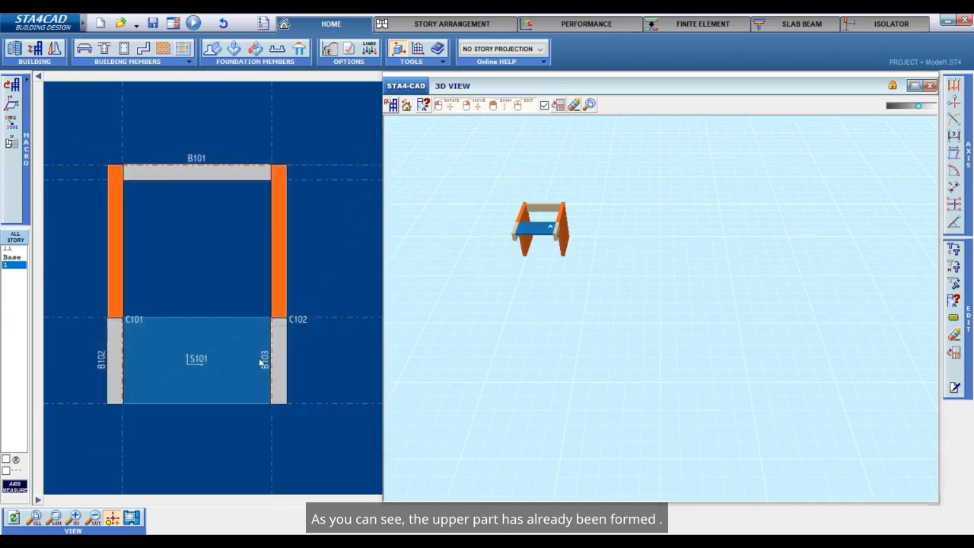
left_click_drag(602, 195, 580, 213)
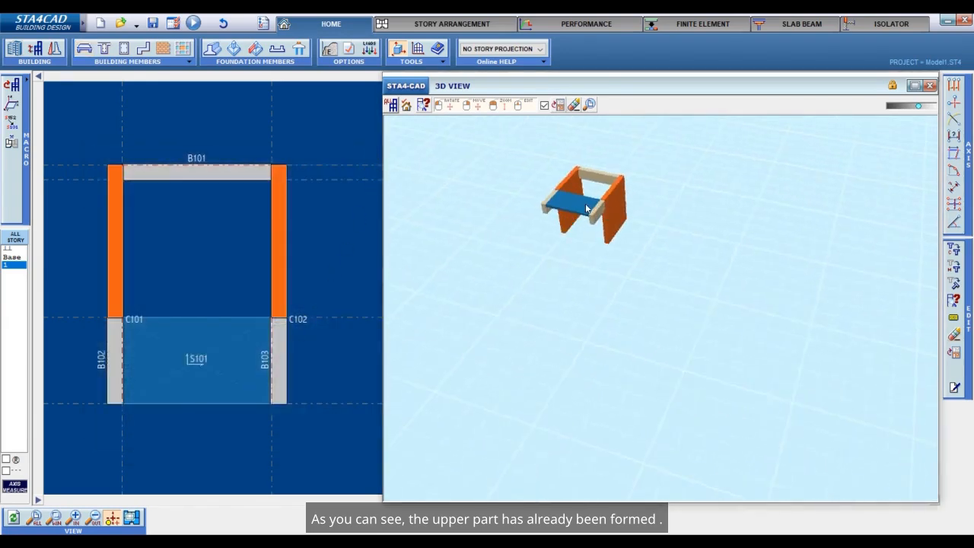
scroll(586, 207, "up", 3)
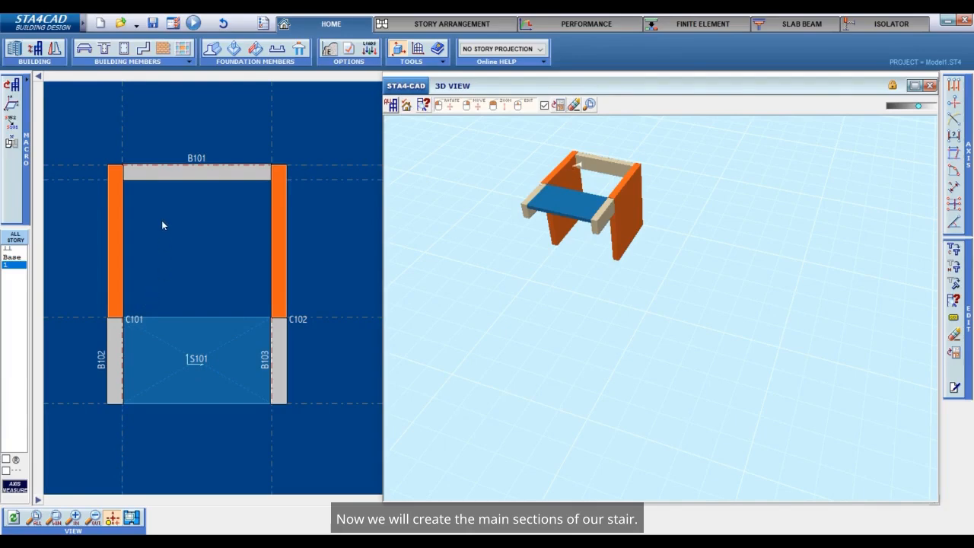
Switch to the Photos window showing Adsız.png and examine the stair plan's widths and step layout
mouse_move(421, 473)
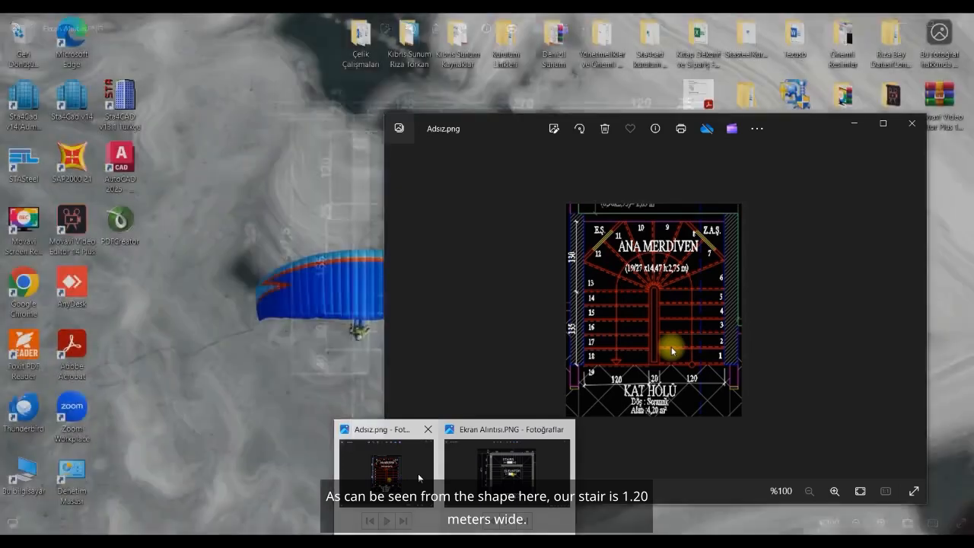
left_click(417, 473)
scroll(631, 376, "up", 1)
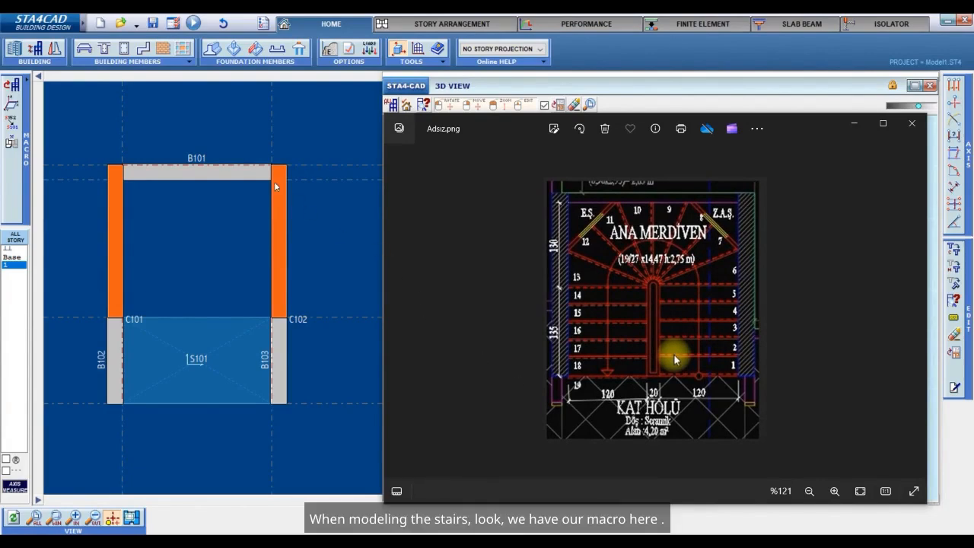
Start the RC stairs design macro with the stairs slab type selected
left_click(189, 68)
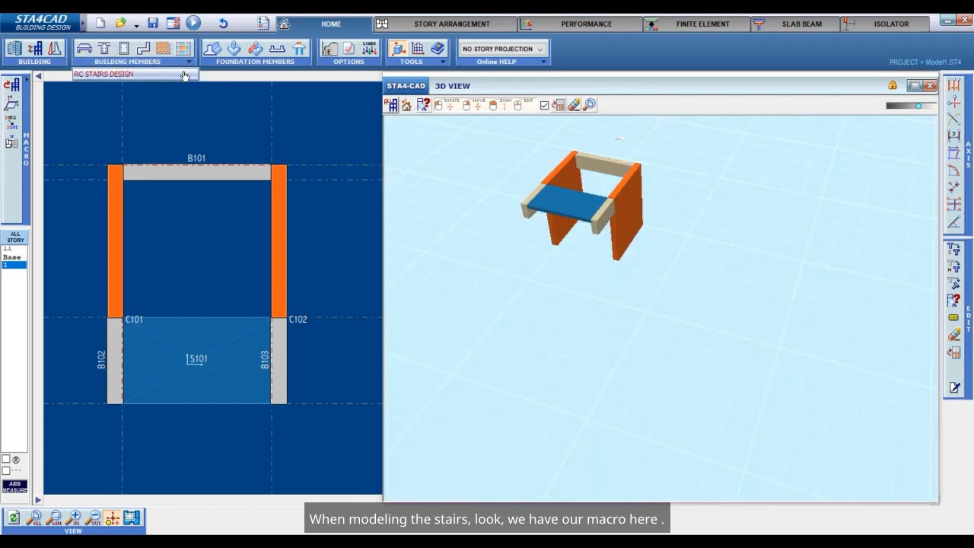
left_click(127, 75)
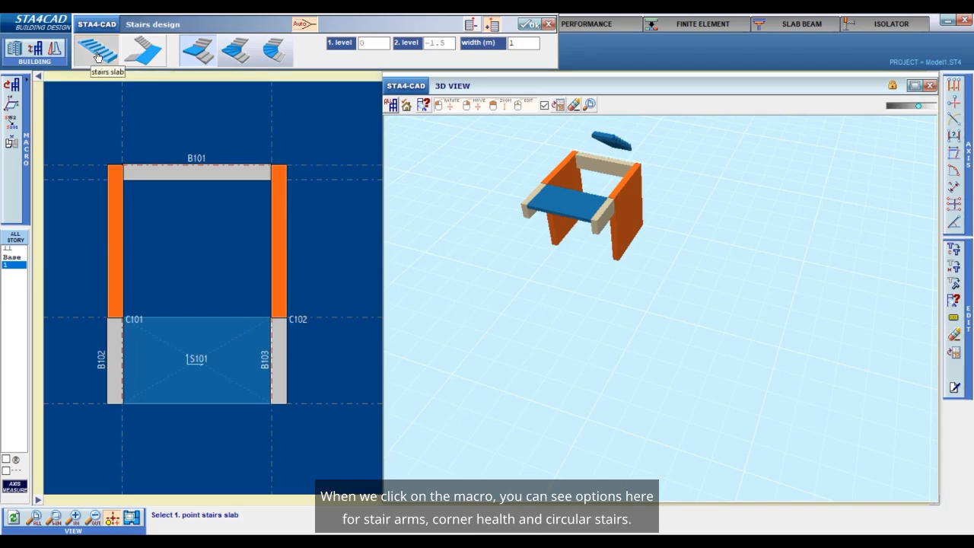
left_click(97, 56)
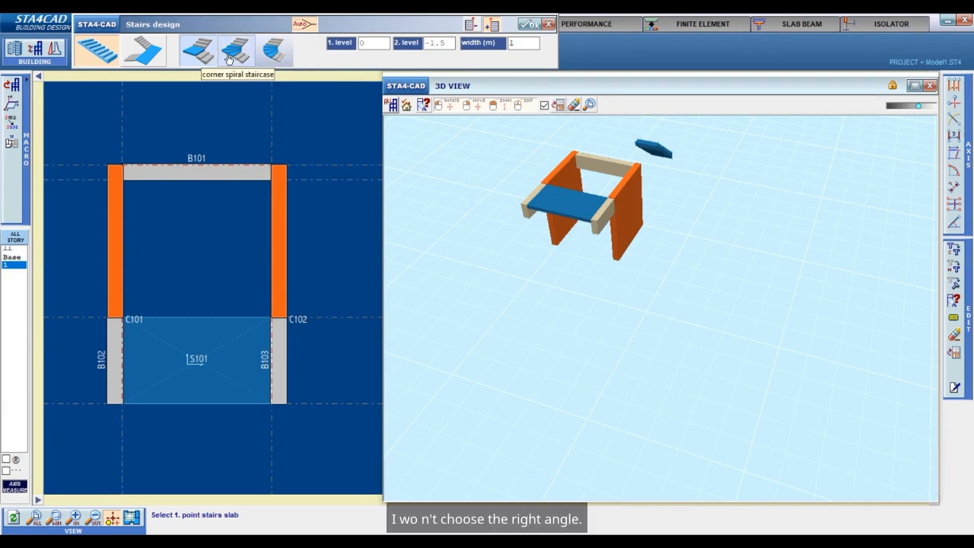
Switch to the Photos window showing Adsız.png and review the winder steps and central gap of the stair plan
mouse_move(456, 541)
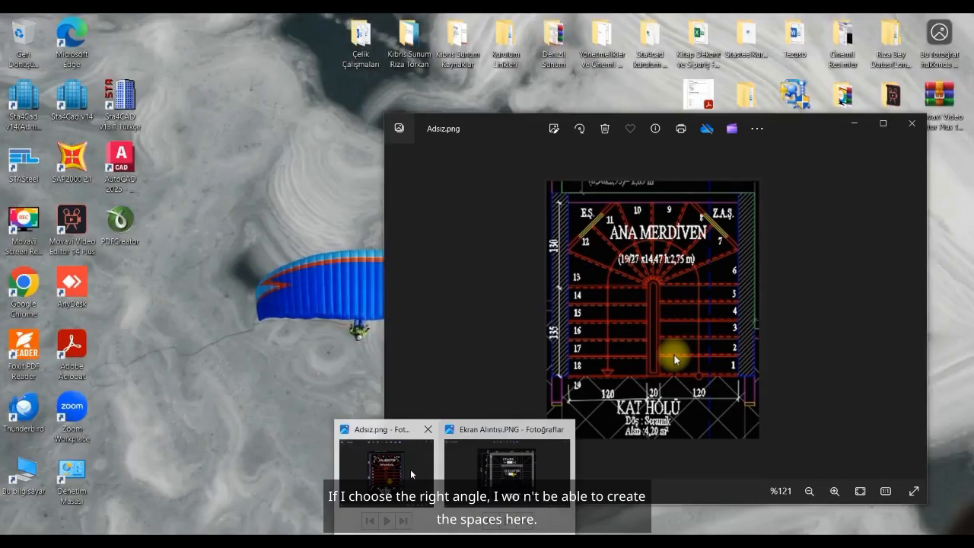
left_click(410, 468)
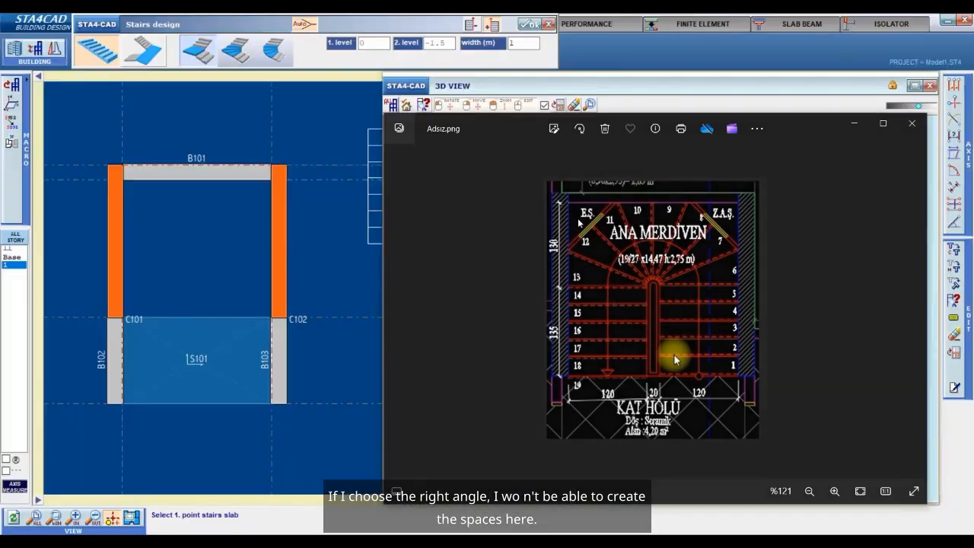
left_click(855, 126)
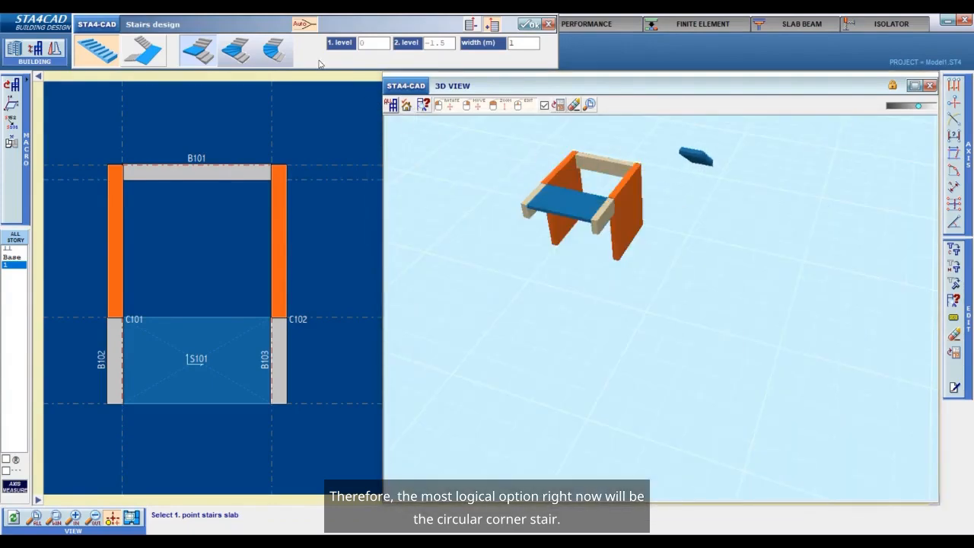
Choose the circular corner staircase type with a width of 1.20 m and a radius of 0 m
left_click(277, 59)
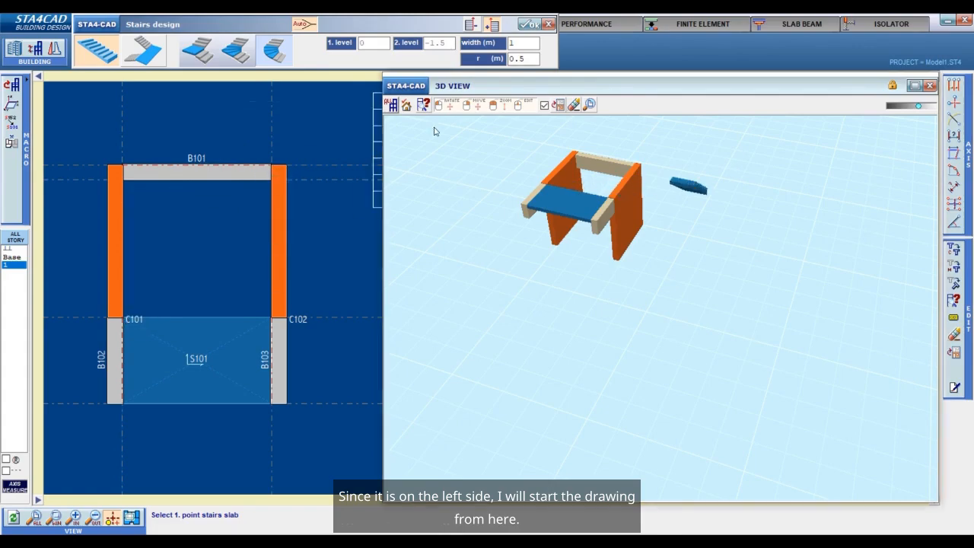
left_click(524, 46)
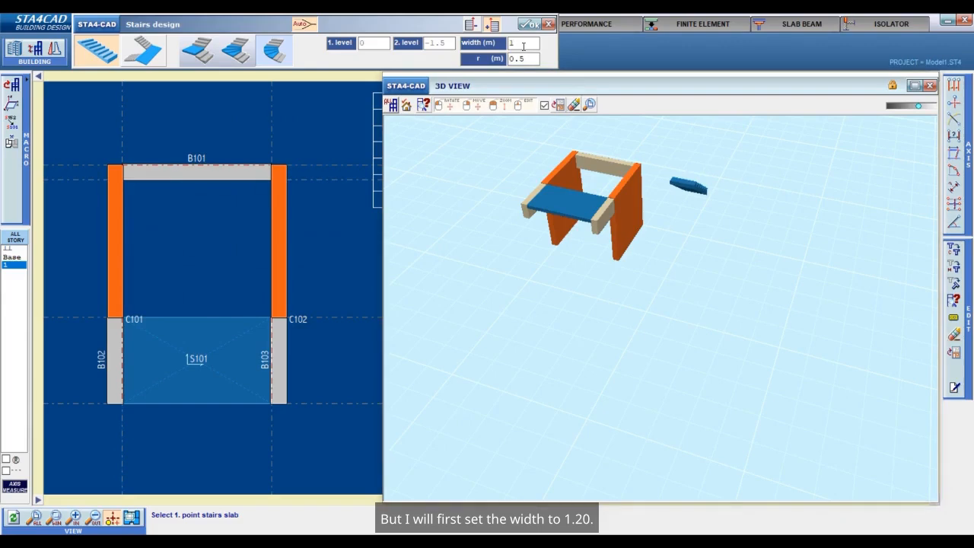
type(".20")
left_click(524, 61)
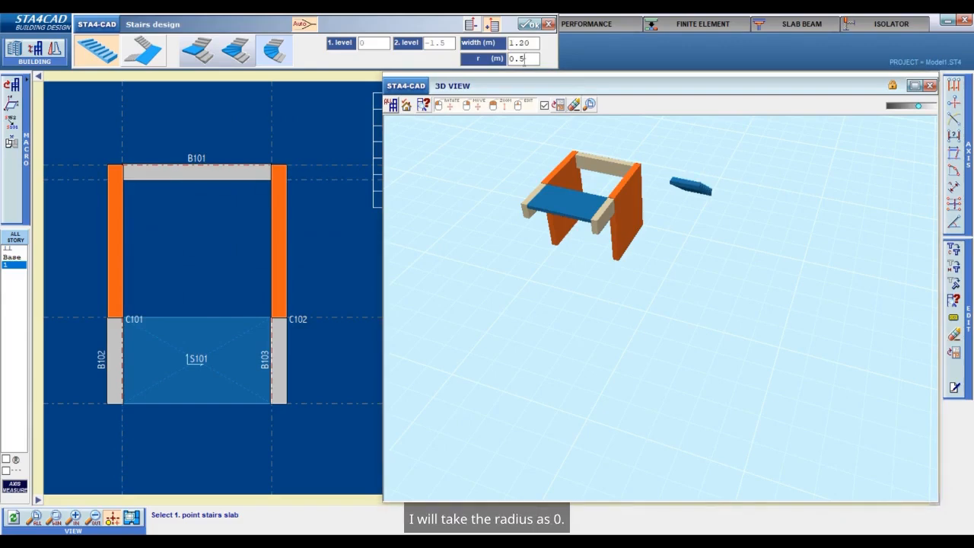
key("BackSpace")
key("BackSpace")
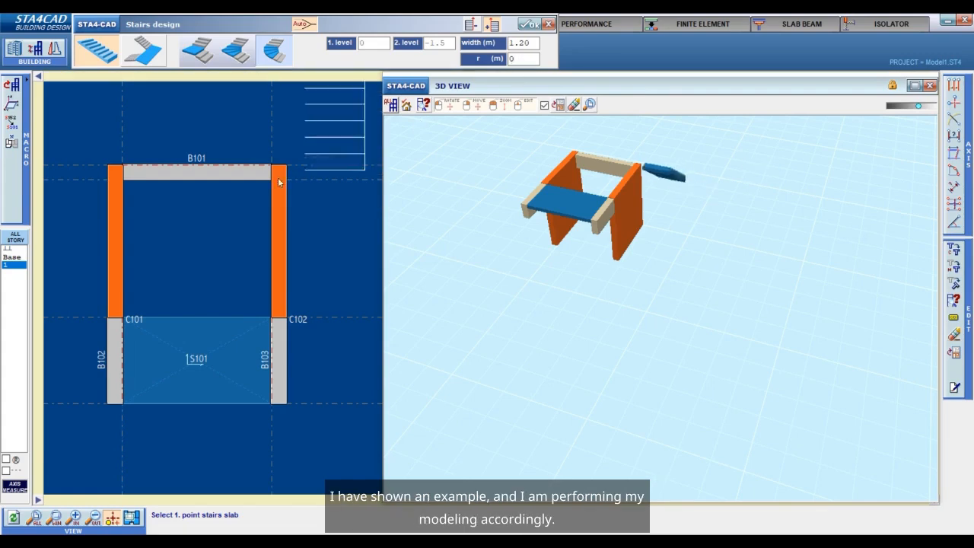
Draw the stairs inside the walls from axis point 1x/3y through 1x/2y and 2x/2y to 2x/3y, and finish the macro
left_click(123, 318)
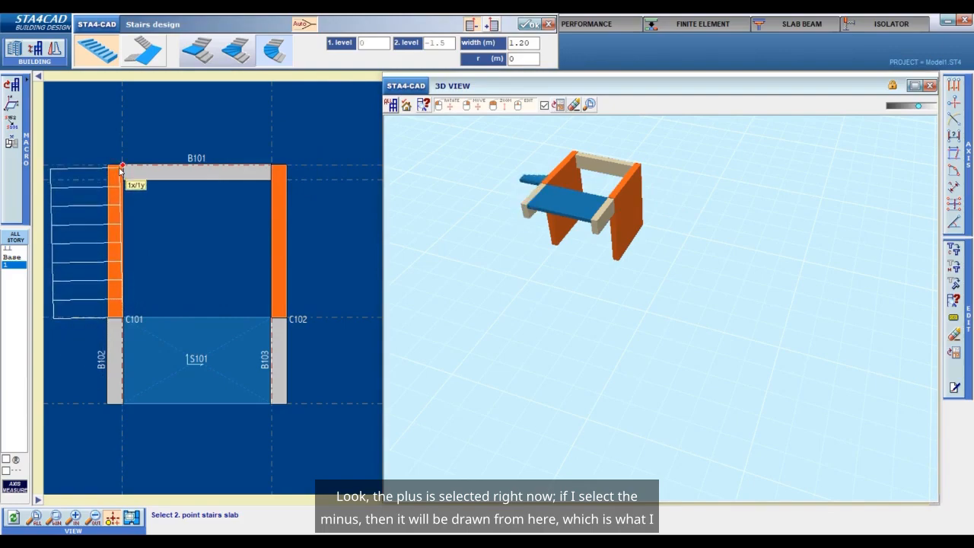
left_click(490, 27)
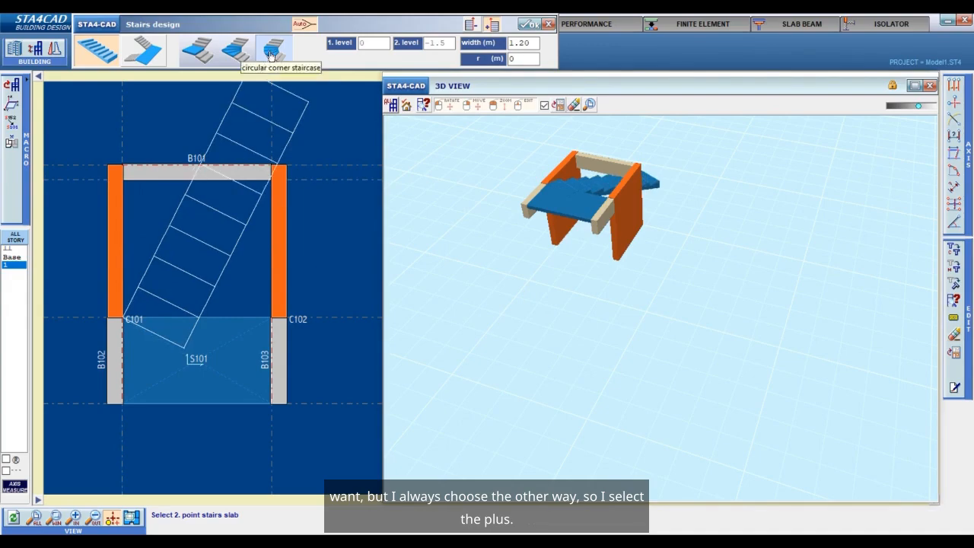
left_click(123, 181)
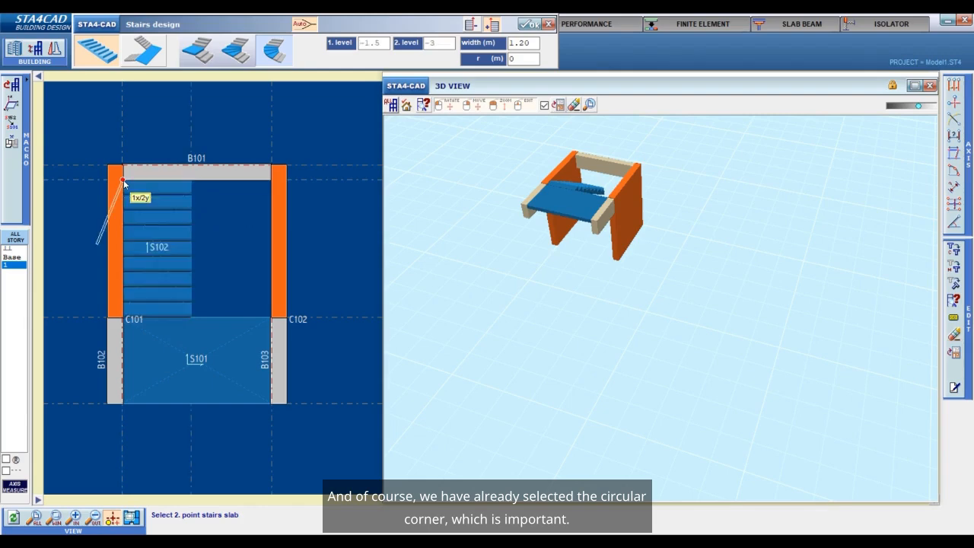
left_click(272, 178)
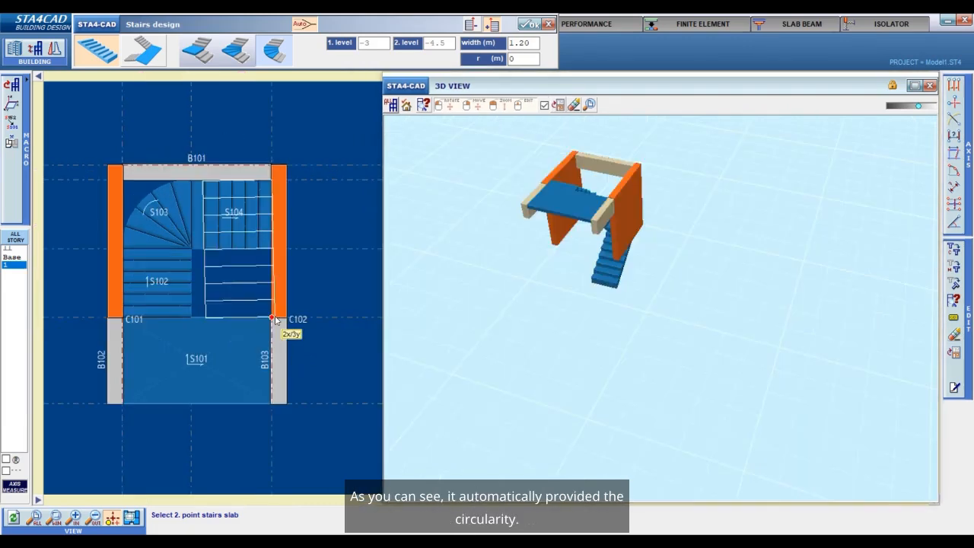
left_click(273, 321)
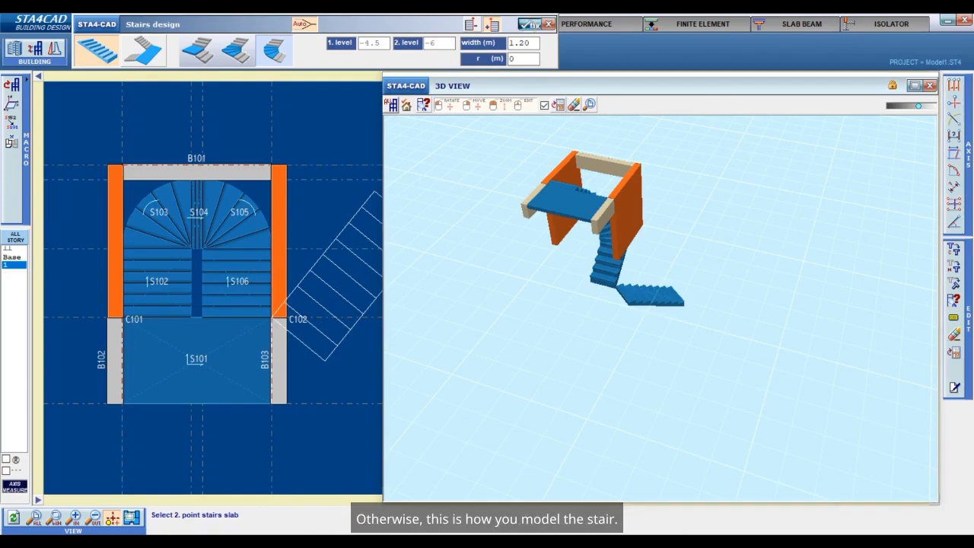
left_click(534, 25)
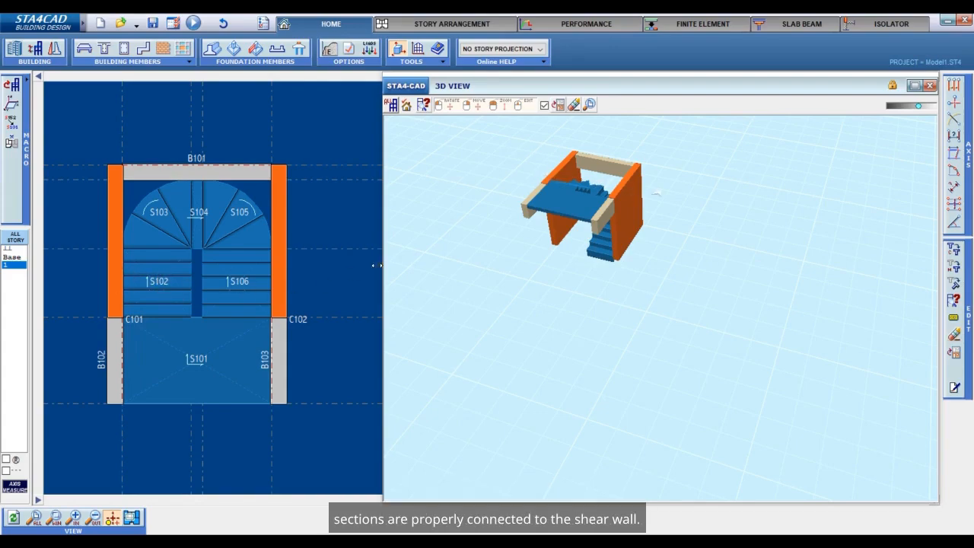
In the FEA analysis options, enable link connection of shear walls at stair arm edges and axial stiffness reduction of ladder arms
left_click(263, 24)
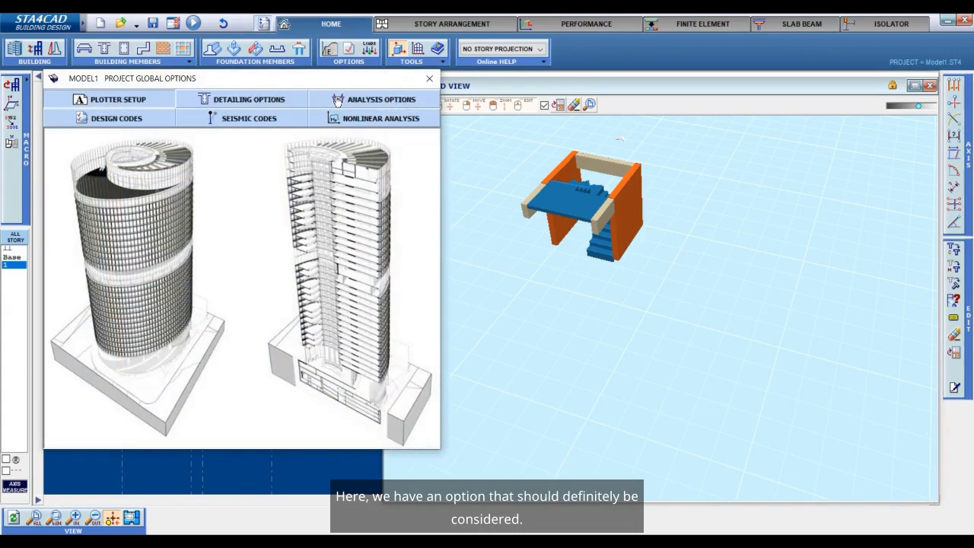
left_click(338, 101)
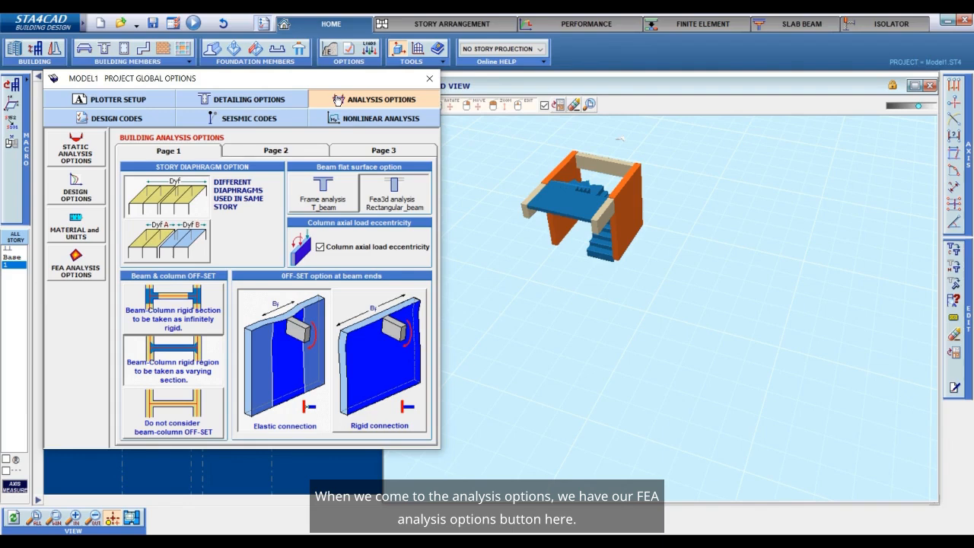
left_click(74, 267)
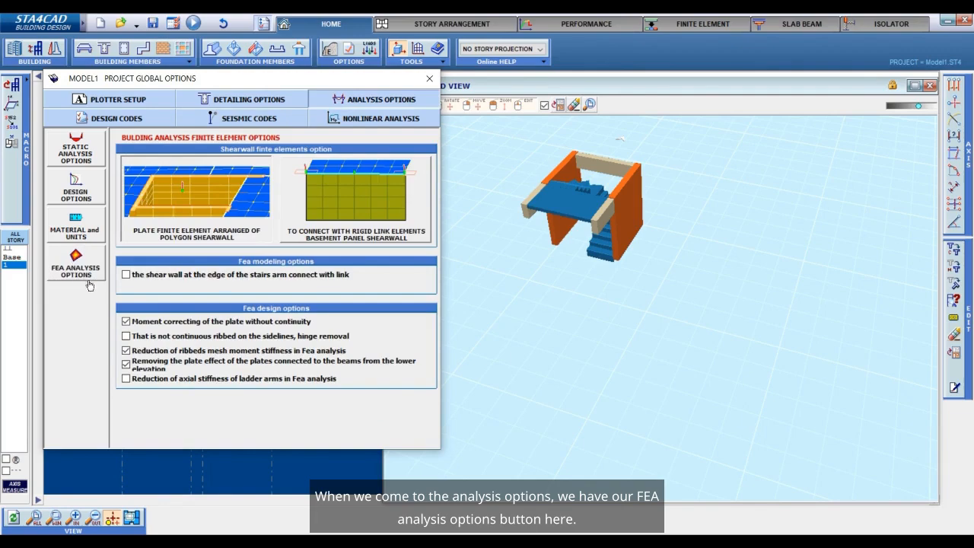
mouse_move(136, 278)
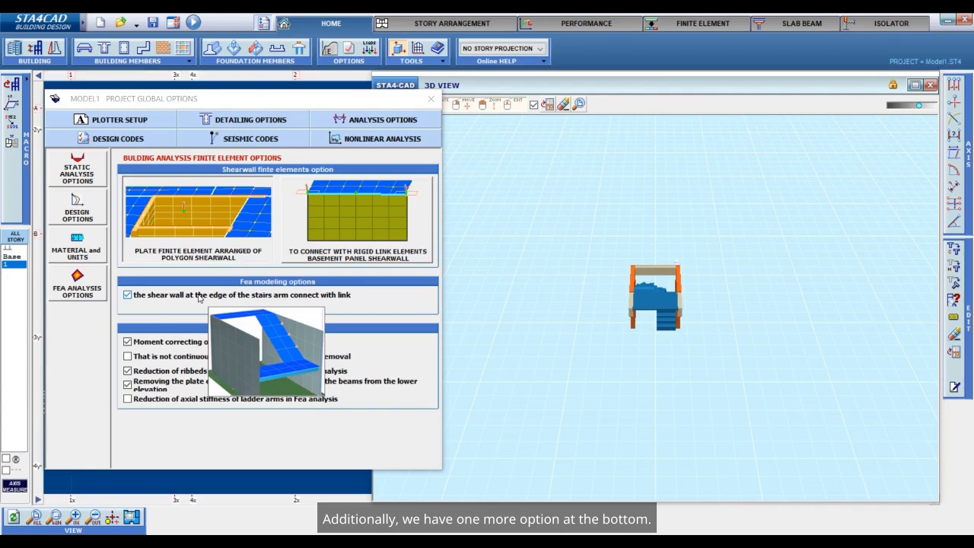
mouse_move(191, 405)
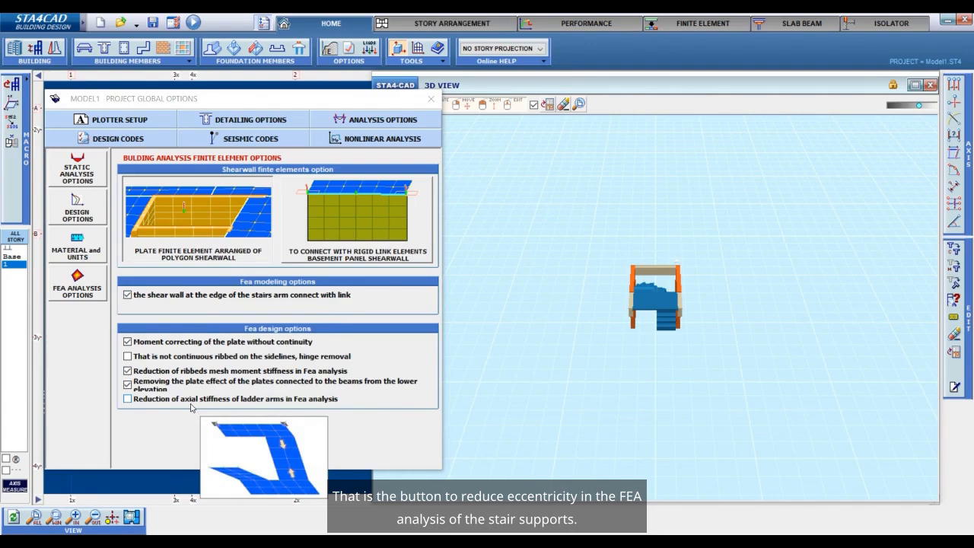
left_click(127, 400)
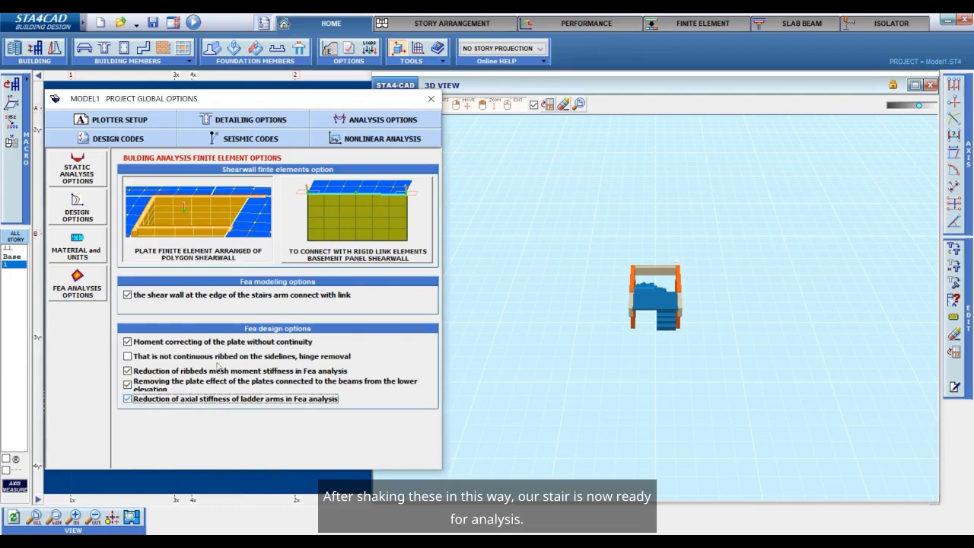
left_click(426, 99)
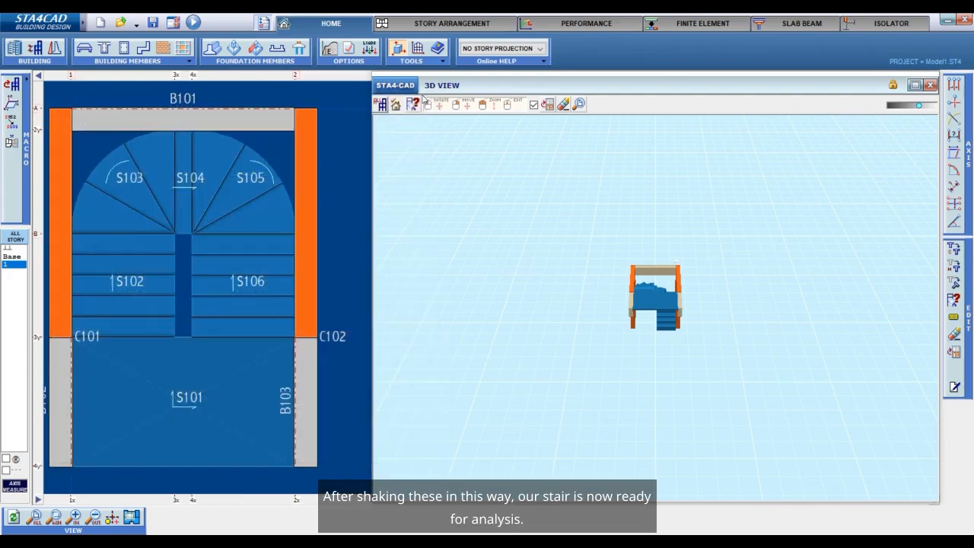
Save the project as Model1 in the StairModeling folder and run the structural analysis
left_click(154, 24)
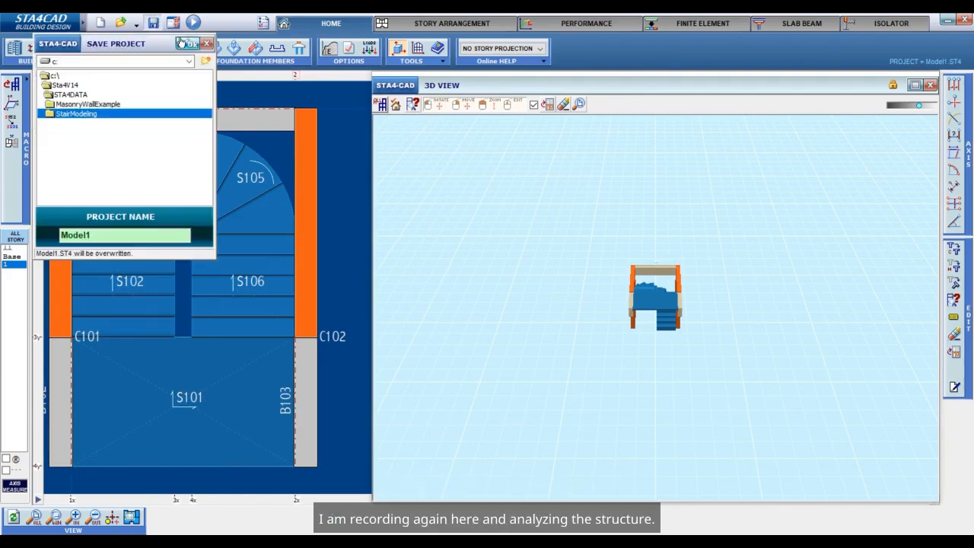
left_click(185, 43)
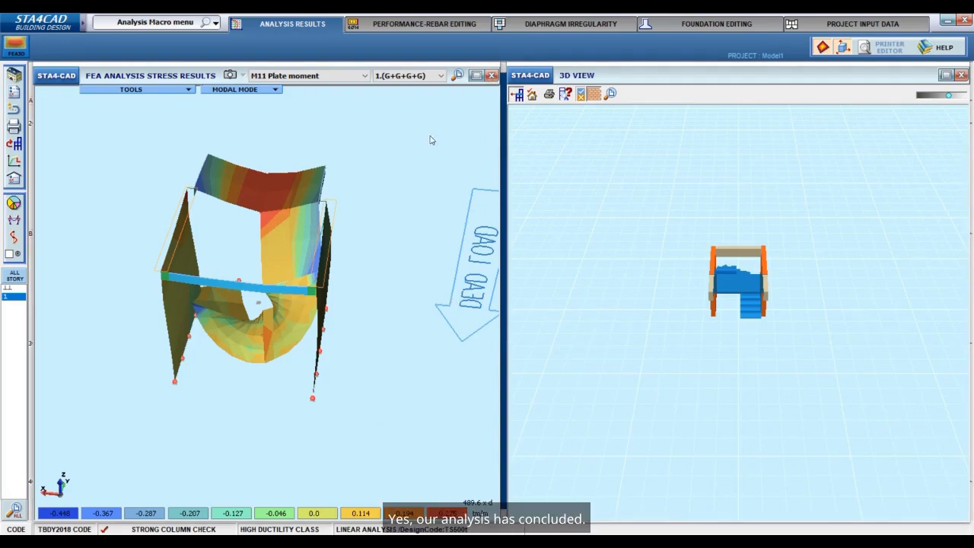
Examine the M11 plate moment results in the FEA model, especially where the stairs connect to the shear wall
middle_click_drag(384, 163, 418, 169)
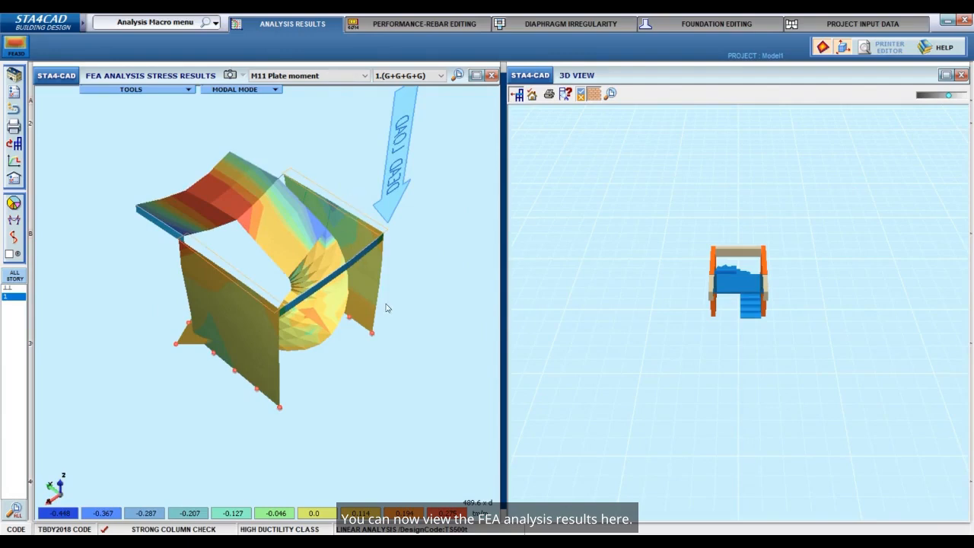
scroll(333, 220, "up", 5)
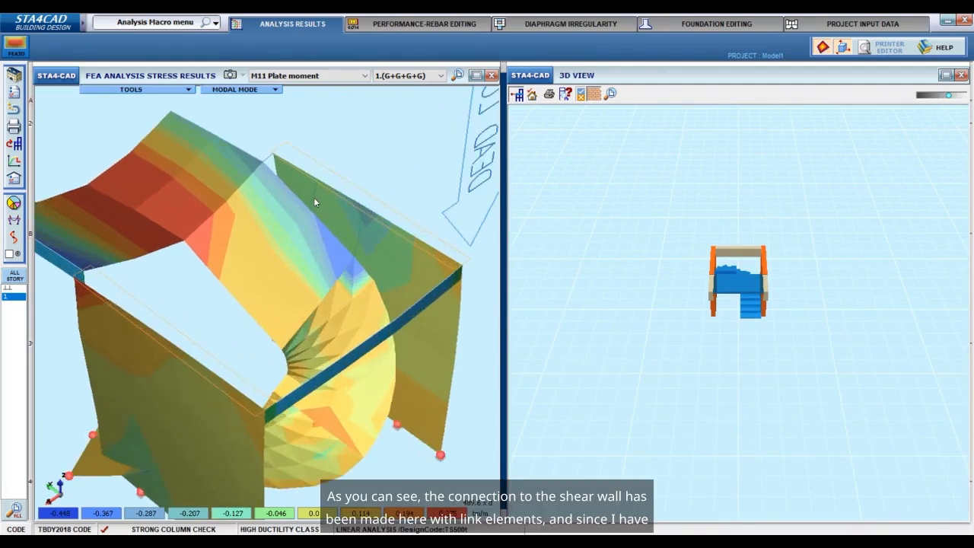
middle_click_drag(420, 282, 412, 261)
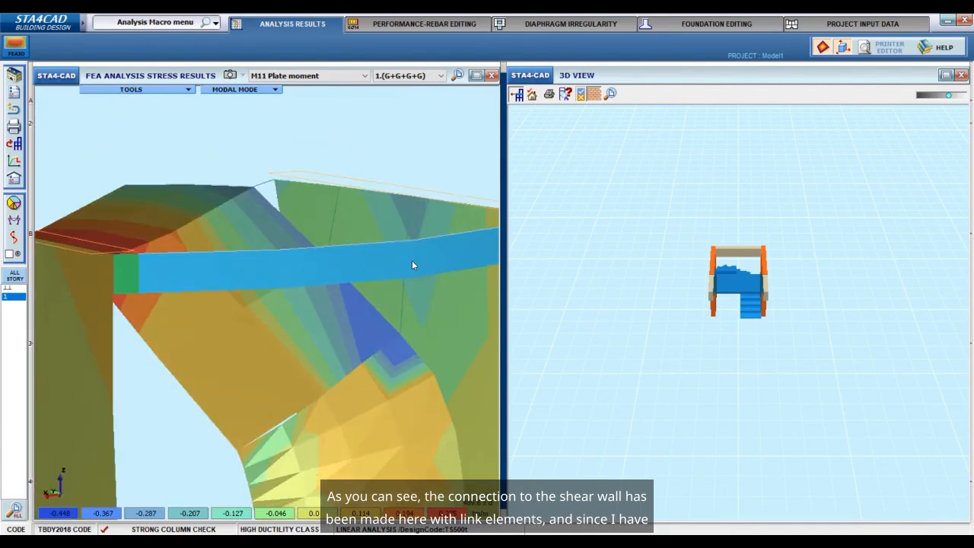
left_click(491, 76)
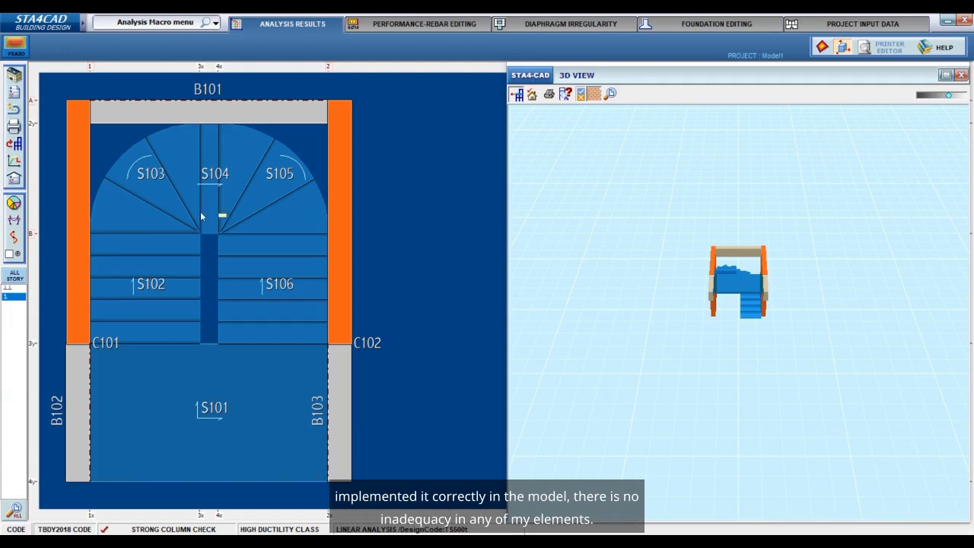
Check the design results and thickness of landing slab S101 and stair slab S102
left_click(14, 161)
left_click(355, 73)
left_click(289, 427)
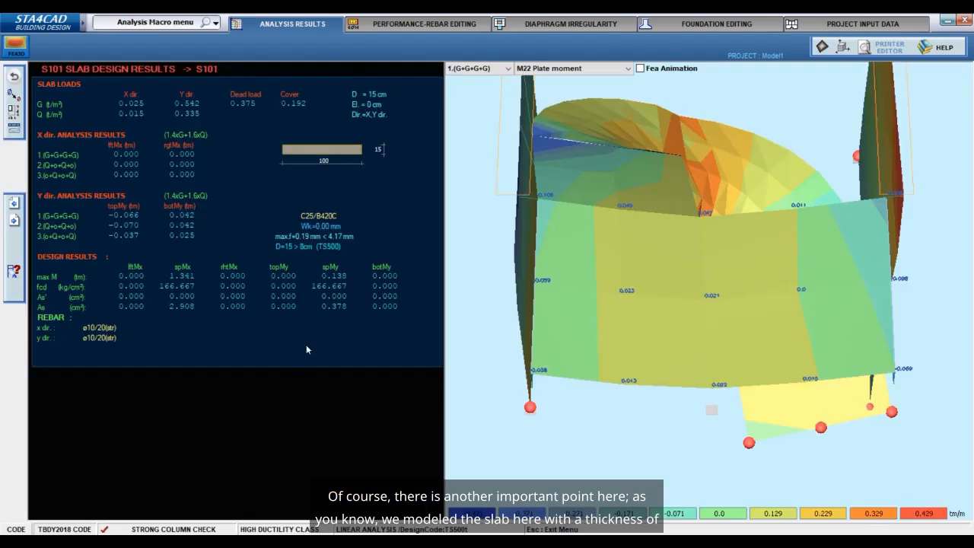
left_click(14, 77)
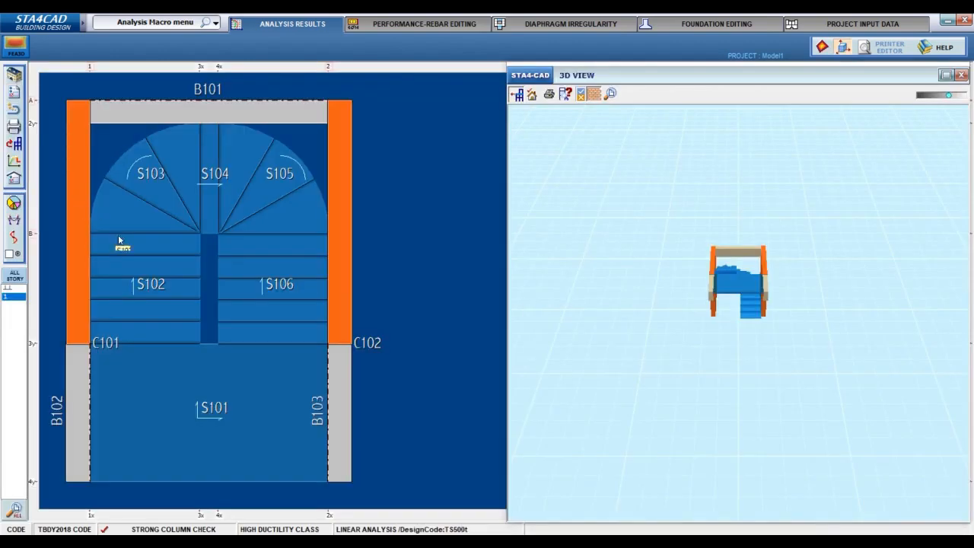
left_click(139, 271)
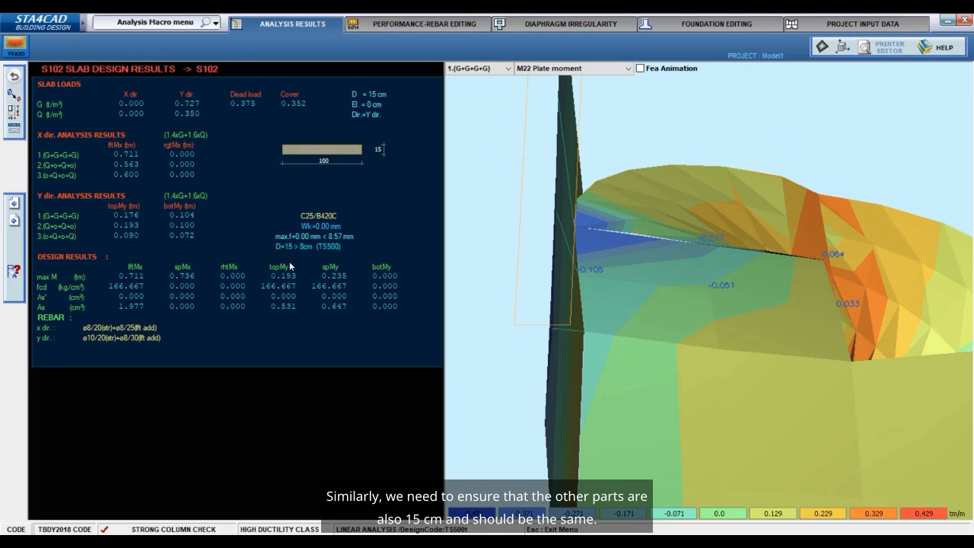
left_click(14, 76)
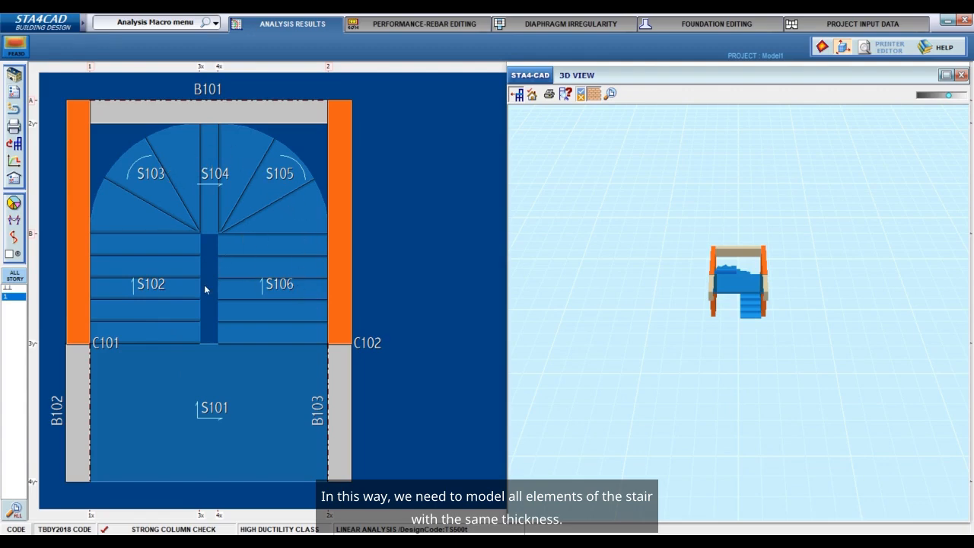
Print only the stairs FEA analysis report from the building graphic outputs
scroll(204, 286, "down", 2)
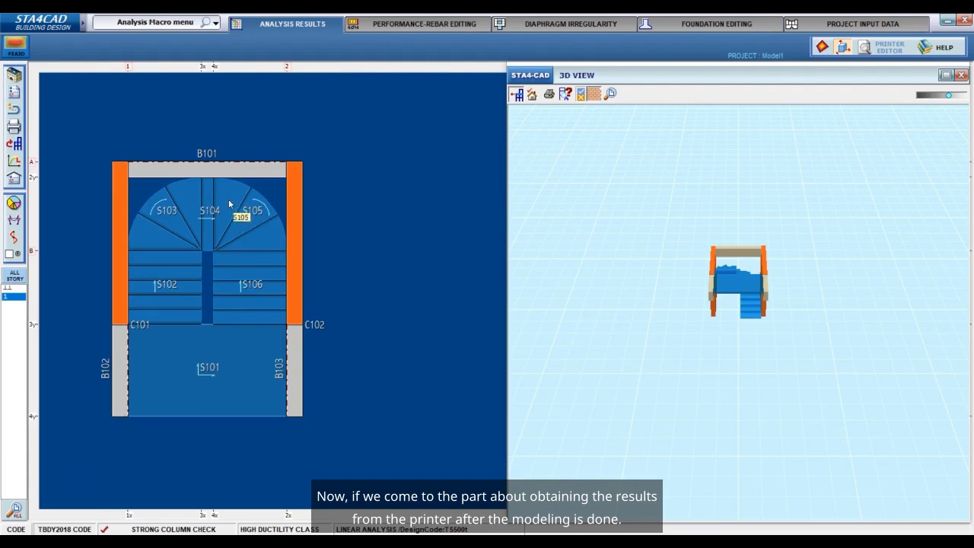
left_click(15, 128)
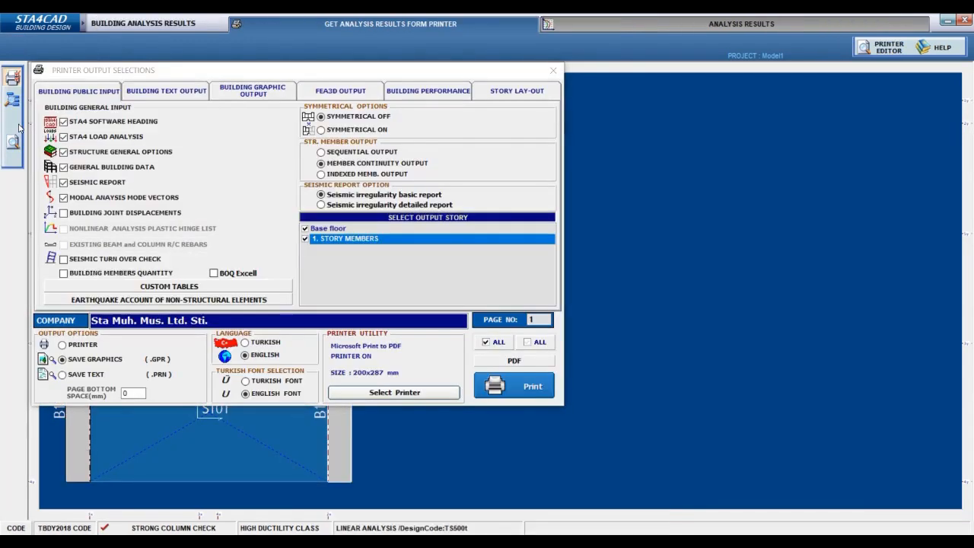
left_click(251, 96)
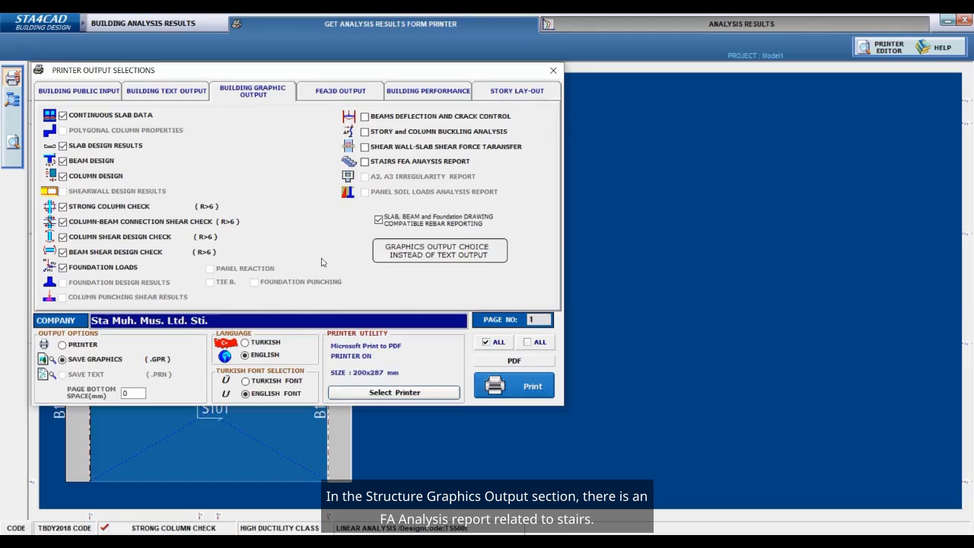
left_click(535, 342)
left_click(417, 165)
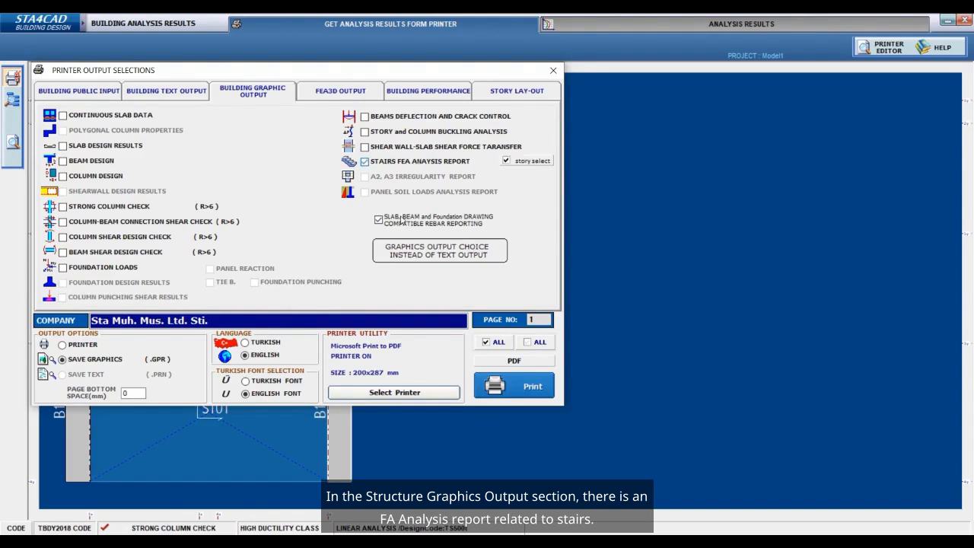
left_click(532, 388)
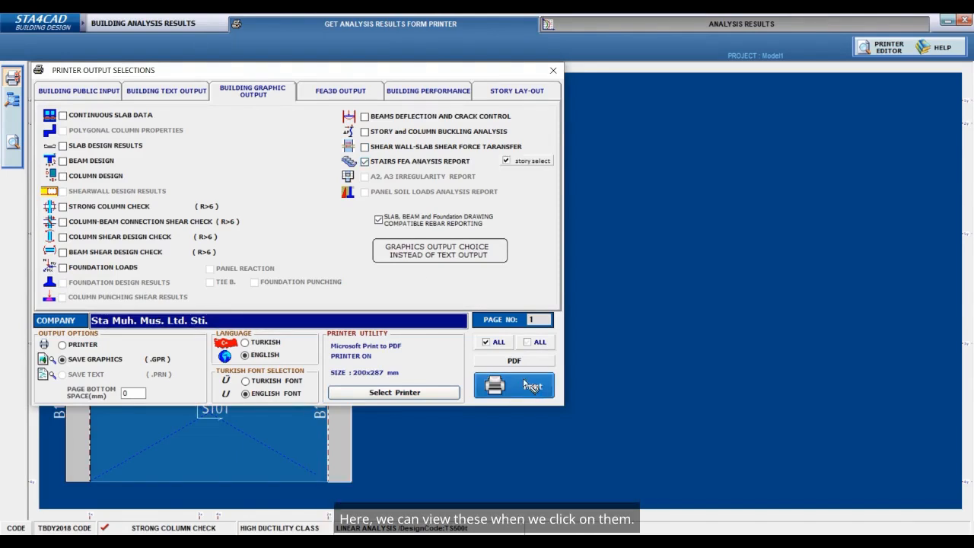
Review the stairs FEA analysis report, from the moment and reinforcement area diagrams down to the slab design results table
left_click(12, 149)
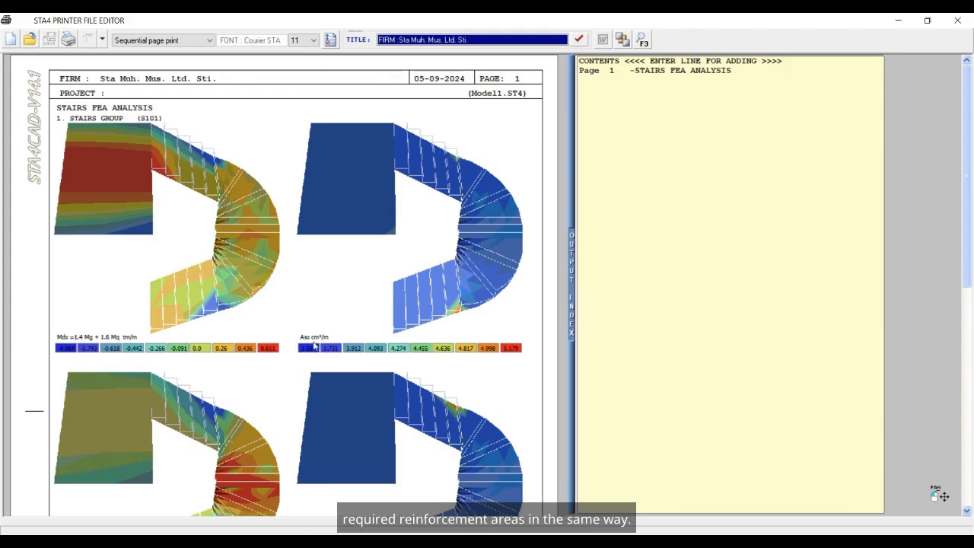
scroll(365, 304, "down", 3)
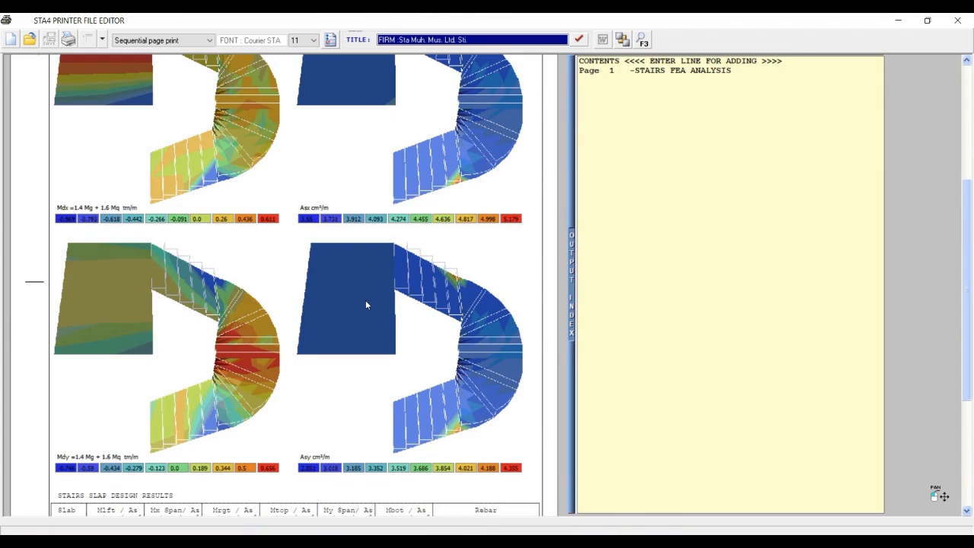
scroll(365, 304, "down", 3)
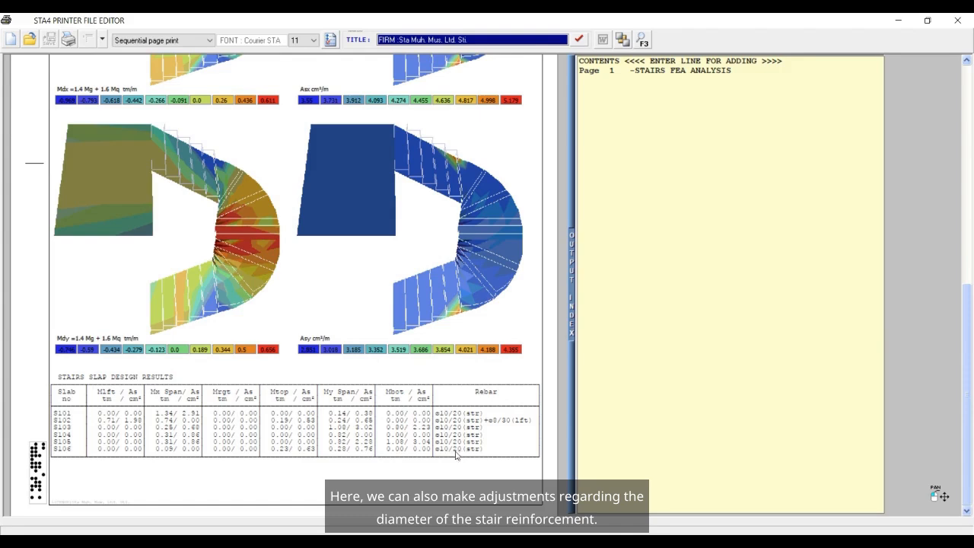
scroll(359, 272, "up", 3)
scroll(359, 272, "up", 3)
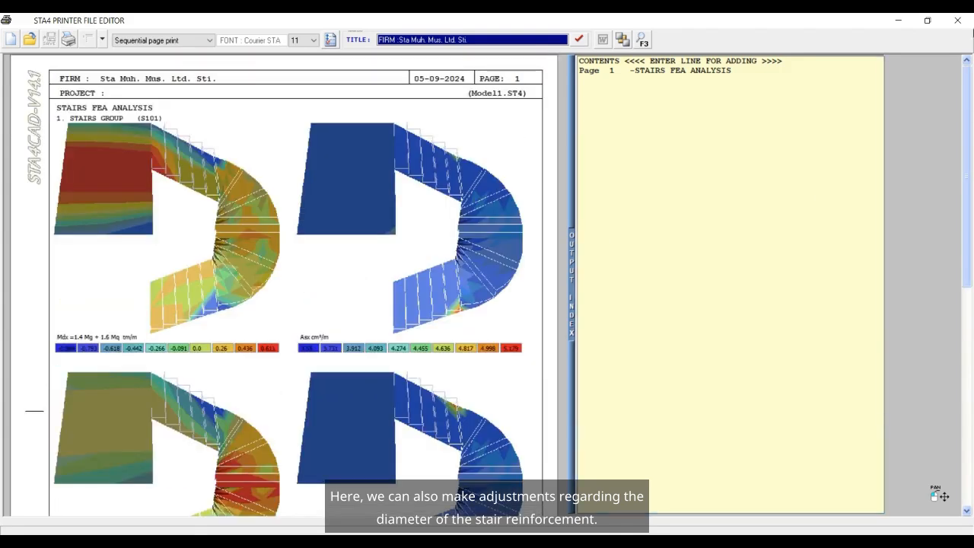
left_click(900, 21)
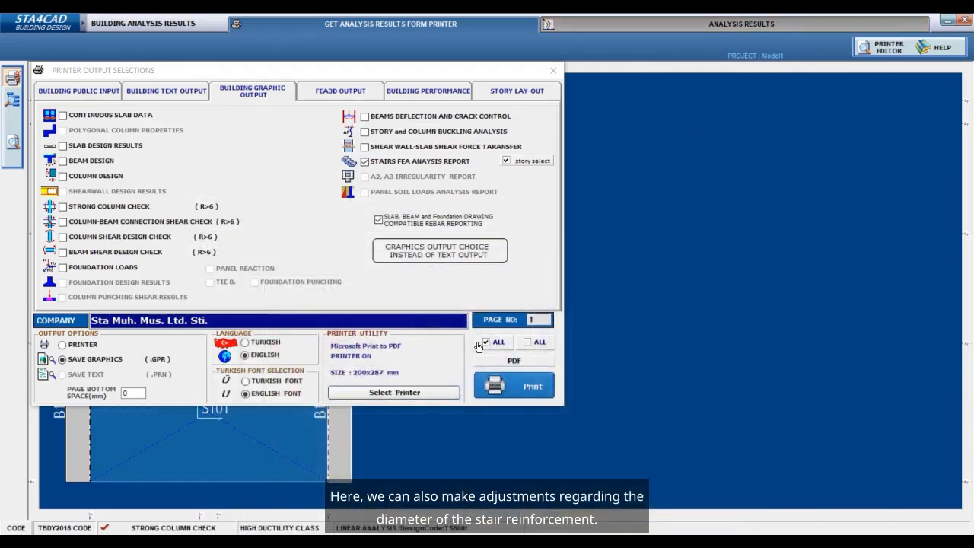
Return to the STA4-CAD main menu, start the building data input and open the Model1 project
mouse_move(423, 542)
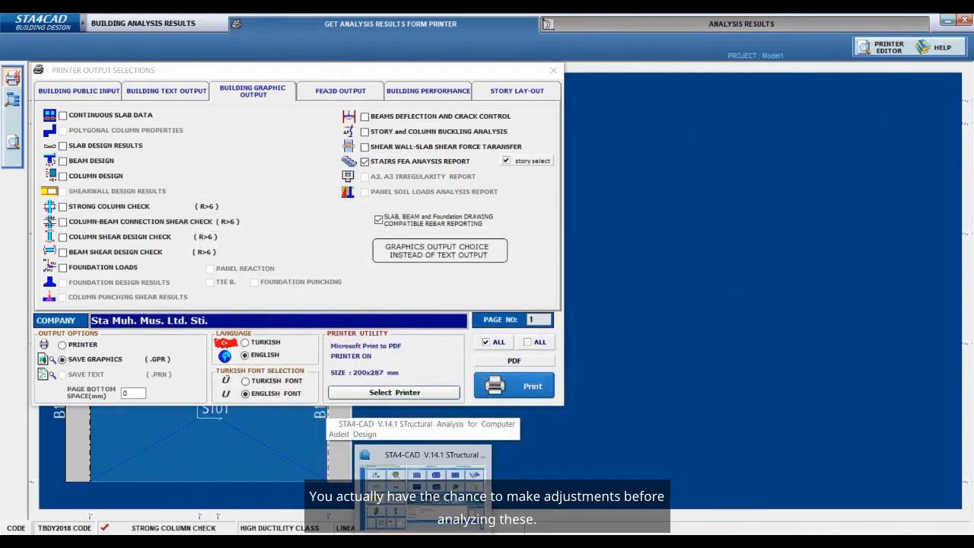
left_click(423, 487)
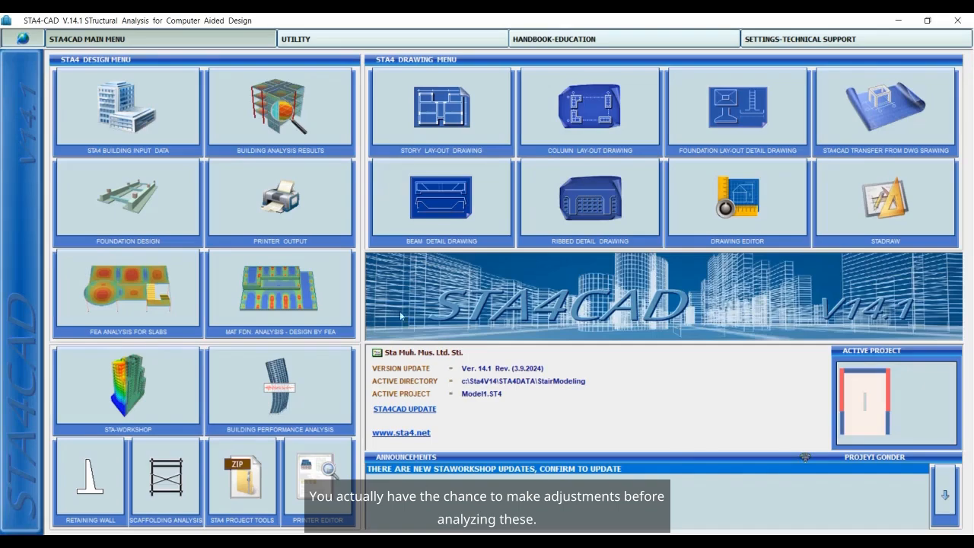
left_click(80, 140)
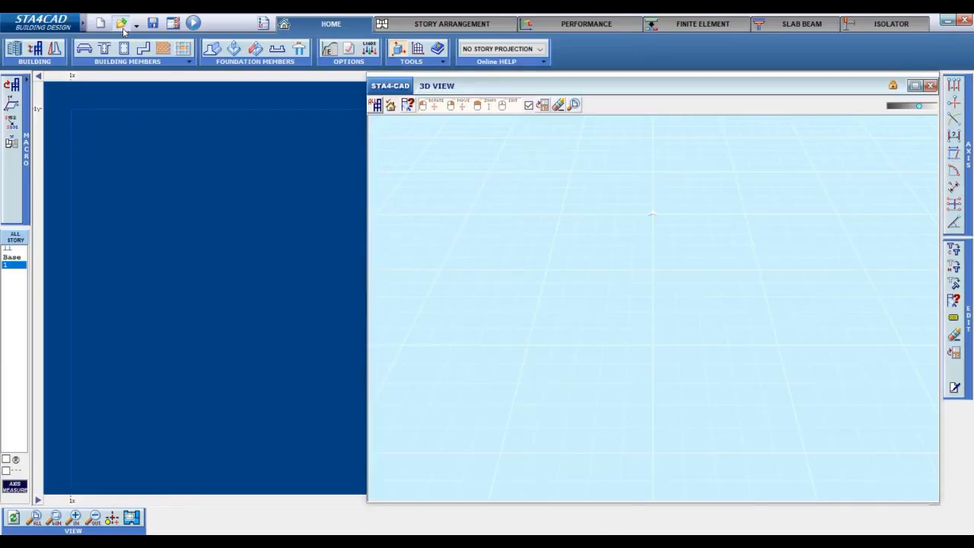
left_click(123, 29)
left_click(477, 51)
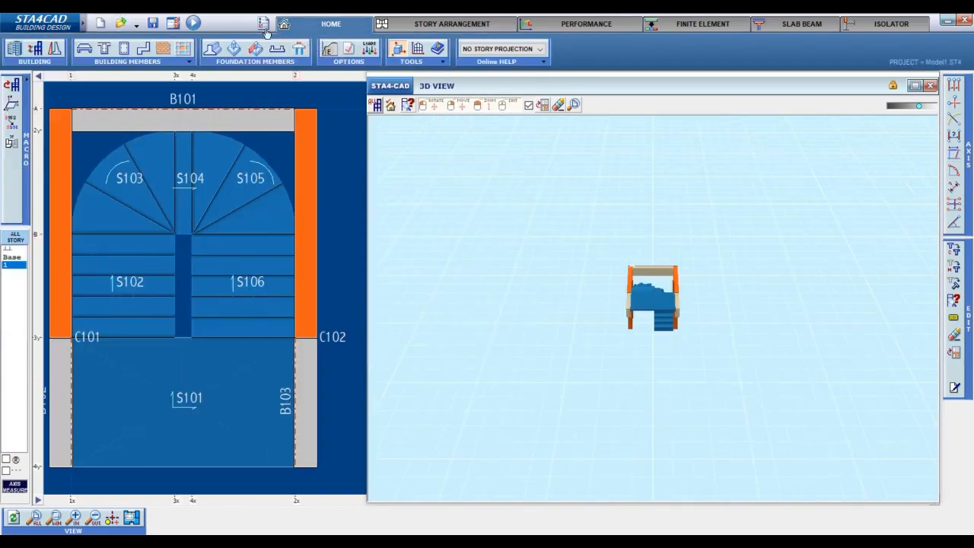
Look up the ladder rebar minimum diameter on page 2 of the slab detailing options in the project global options
left_click(262, 25)
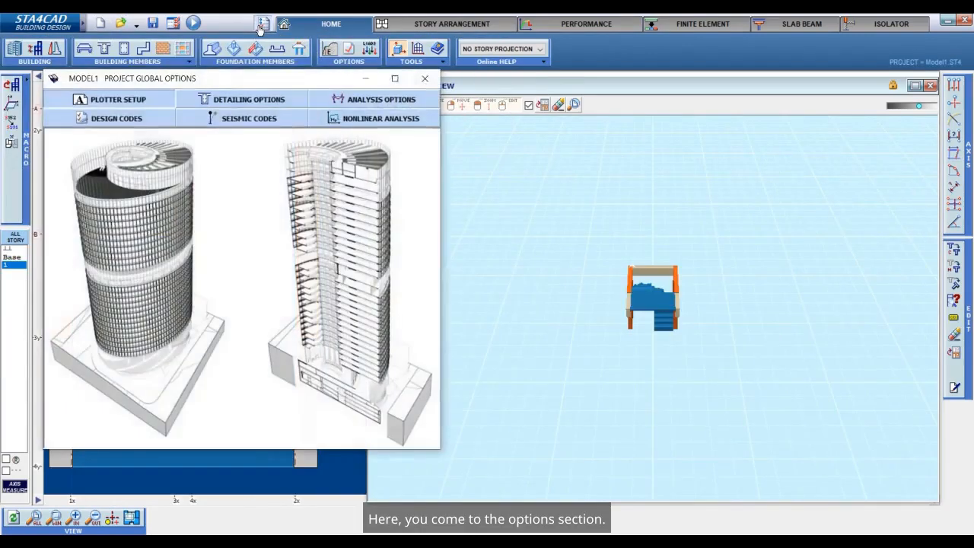
left_click(237, 105)
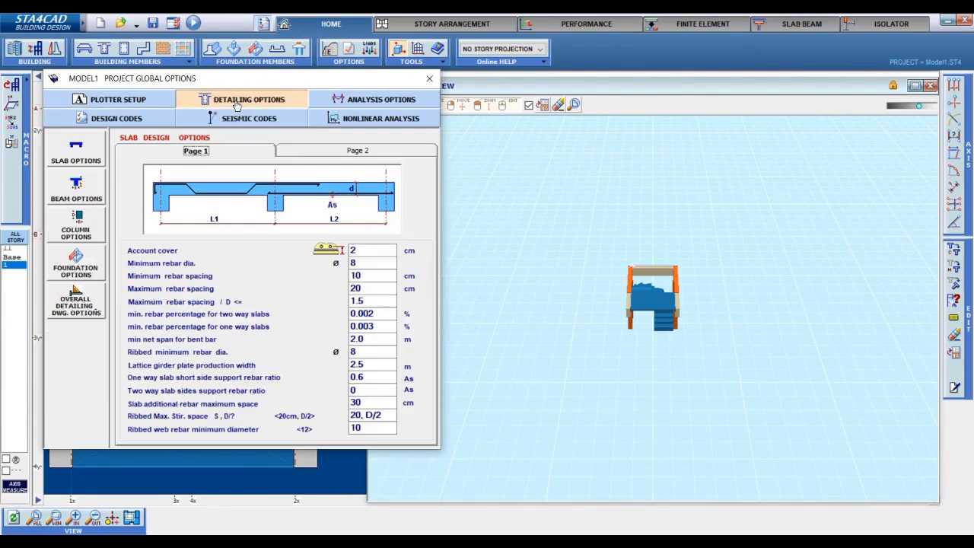
left_click(76, 149)
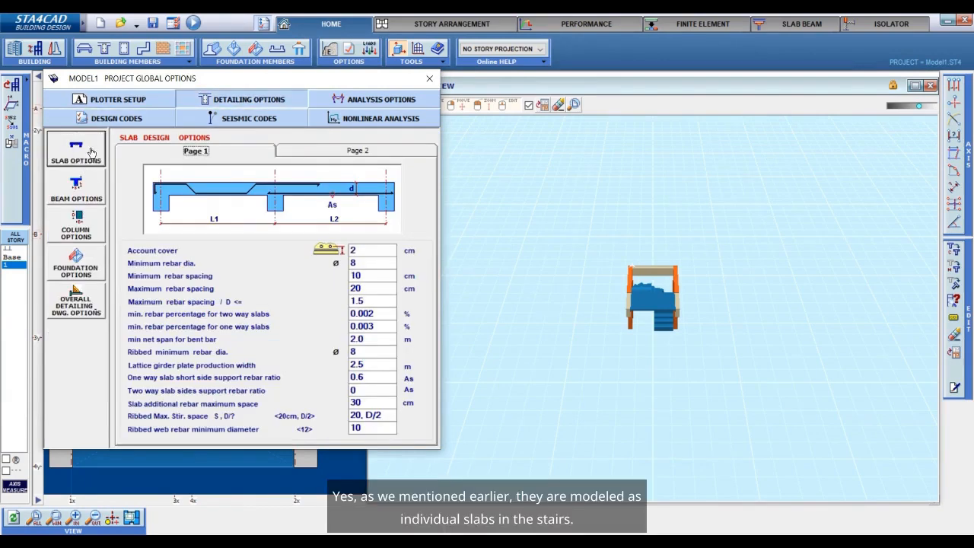
left_click(356, 150)
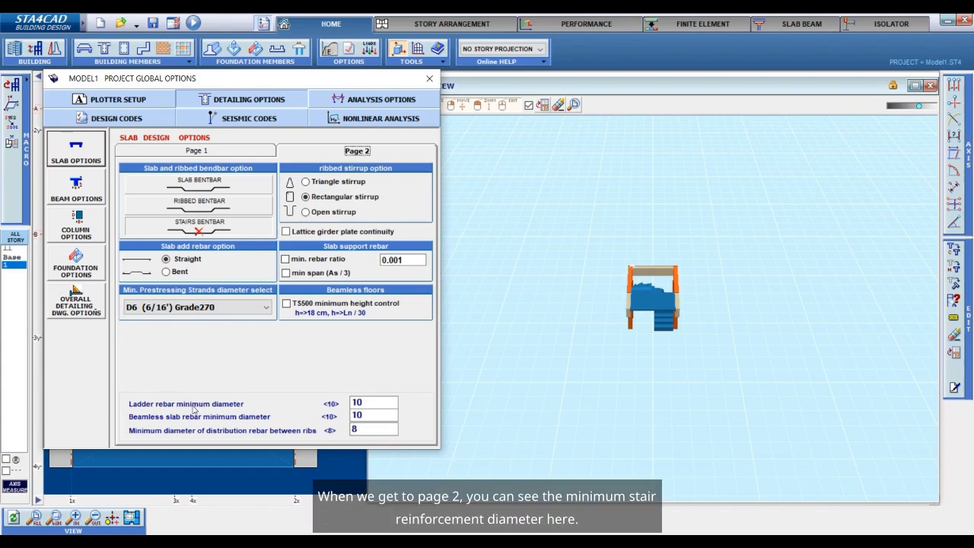
left_click(369, 401)
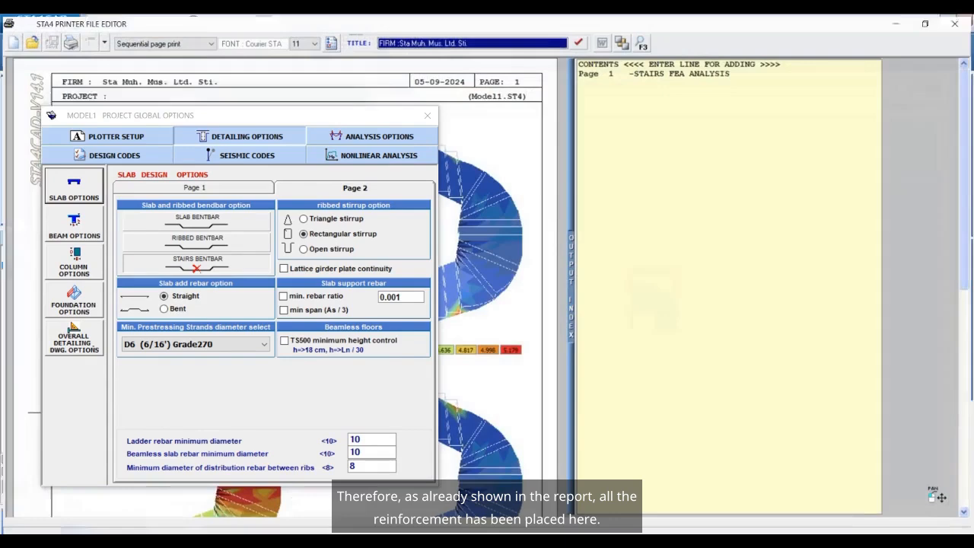
Compare the rebar listed in the stairs report with the minimum diameter setting and close the project global options
scroll(460, 423, "down", 3)
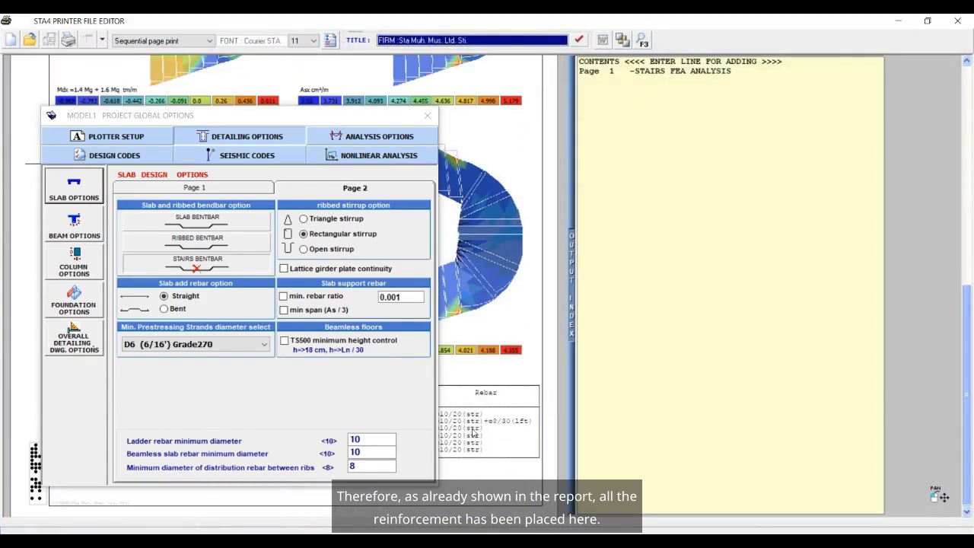
left_click(898, 22)
left_click(394, 440)
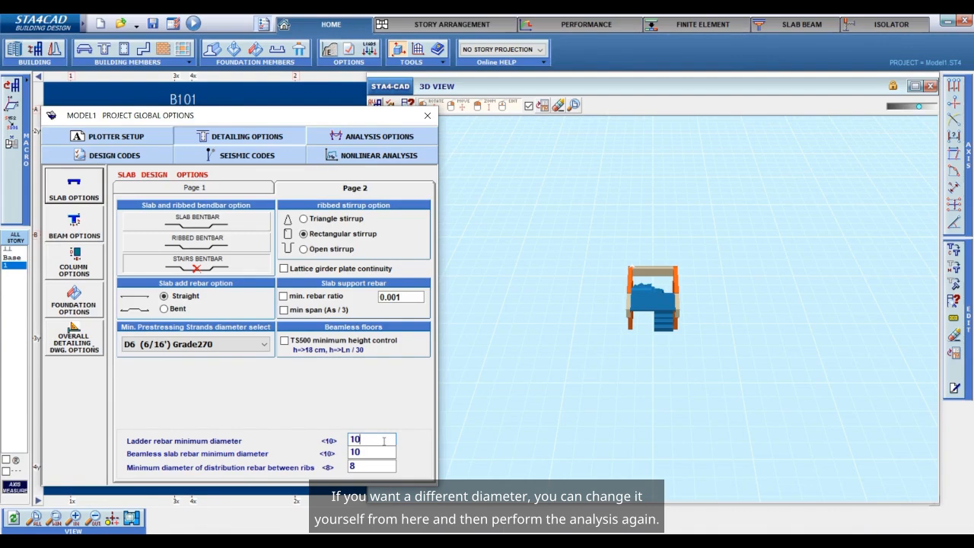
left_click(431, 118)
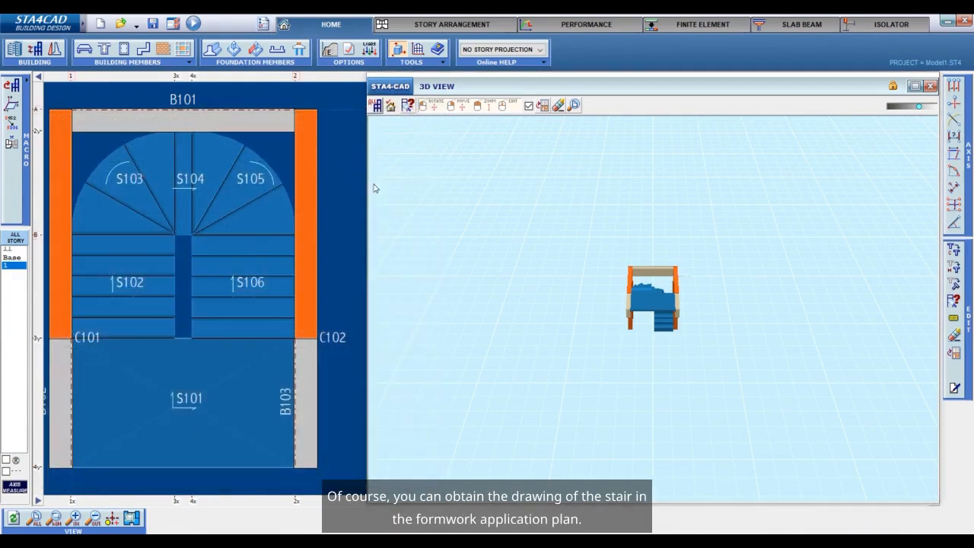
Open the story lay-out drawing module and set the drawing scale of story 1 to 25
left_click_drag(734, 307, 685, 312)
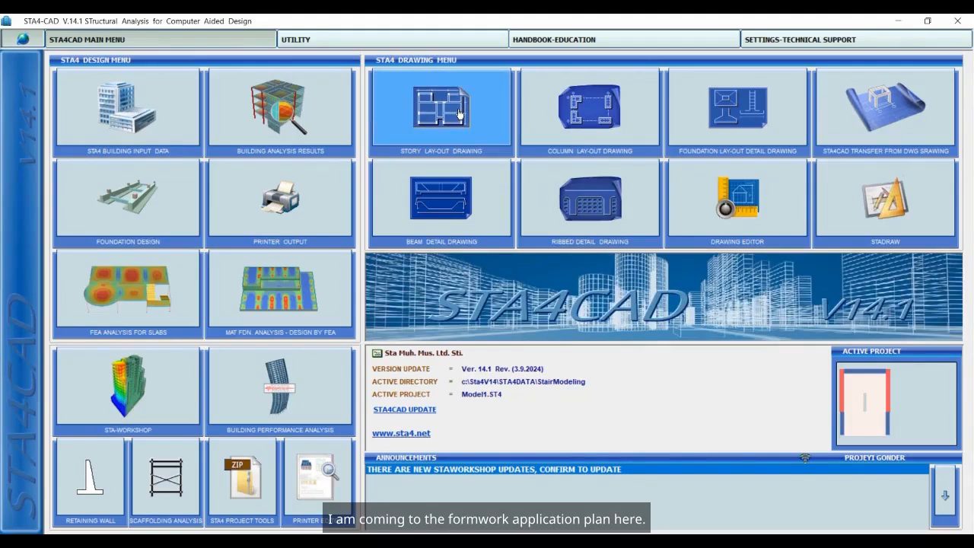
left_click(459, 114)
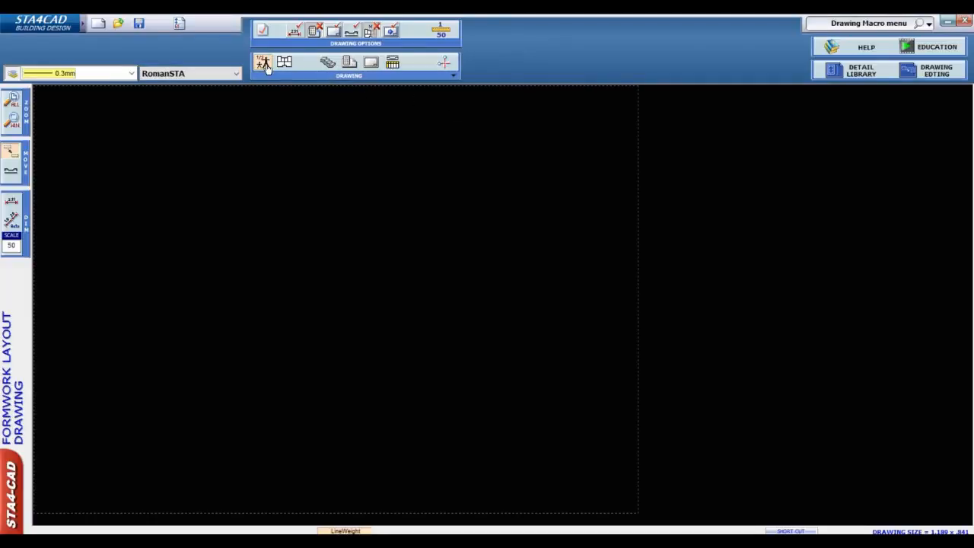
left_click(262, 62)
left_click(136, 146)
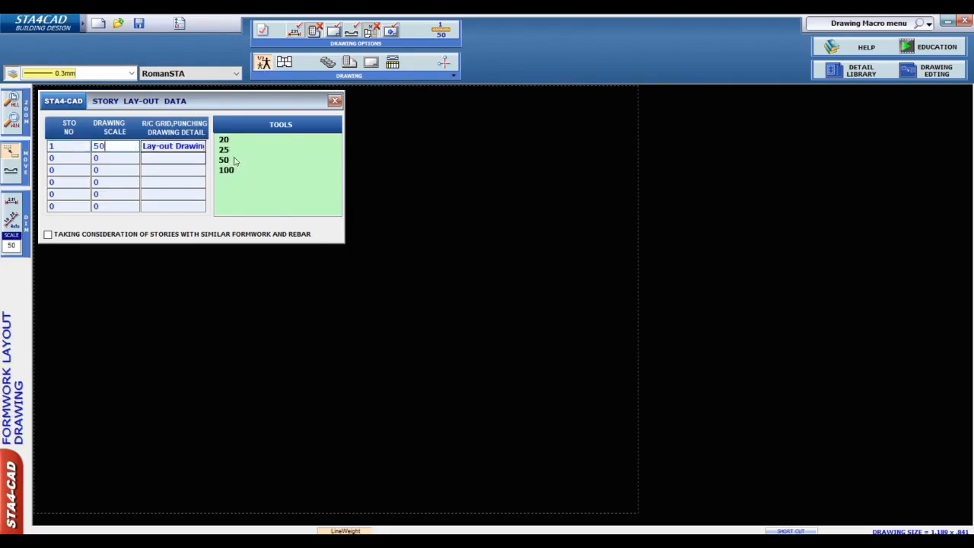
left_click(224, 150)
left_click(335, 101)
Draw the story 1 formwork layout plan and inspect the stair reinforcement on it
left_click(284, 62)
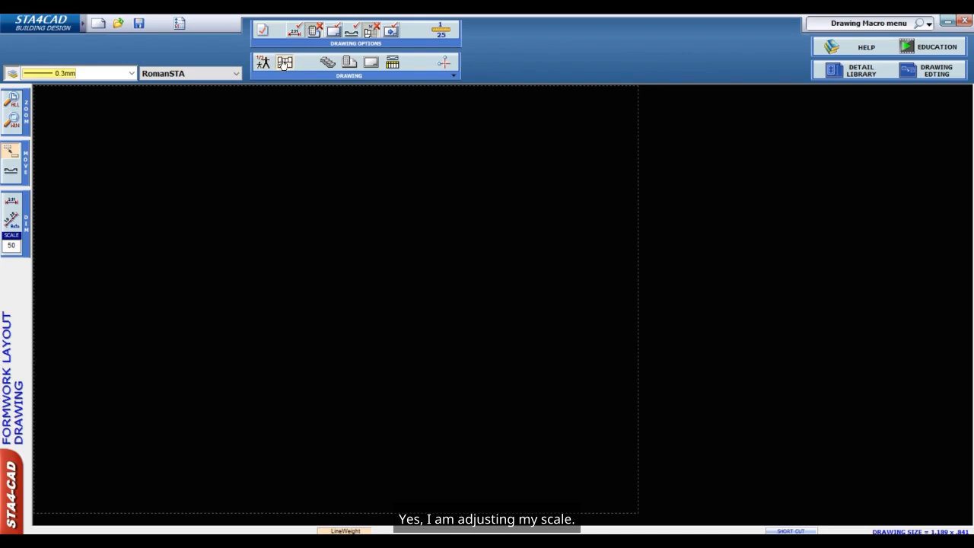
left_click(238, 137)
scroll(281, 137, "up", 5)
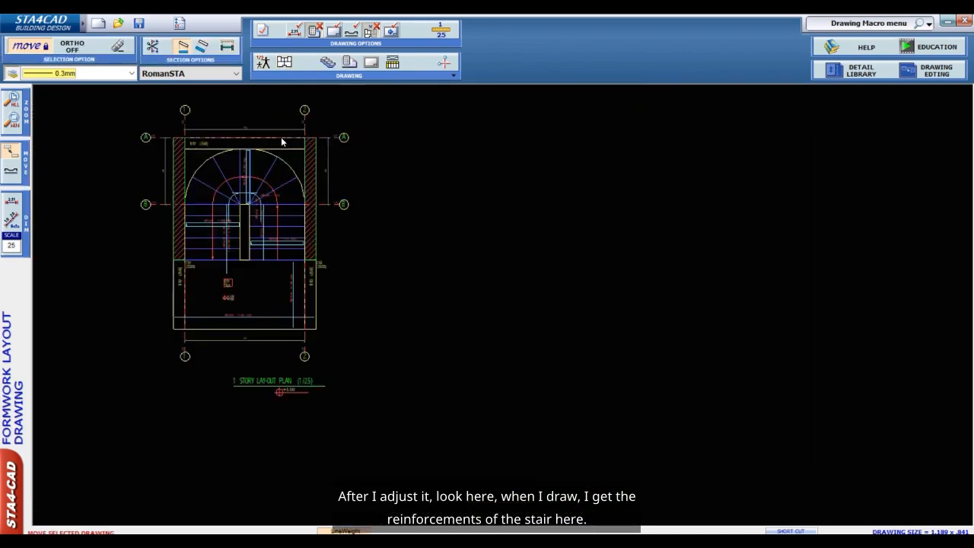
scroll(215, 300, "up", 2)
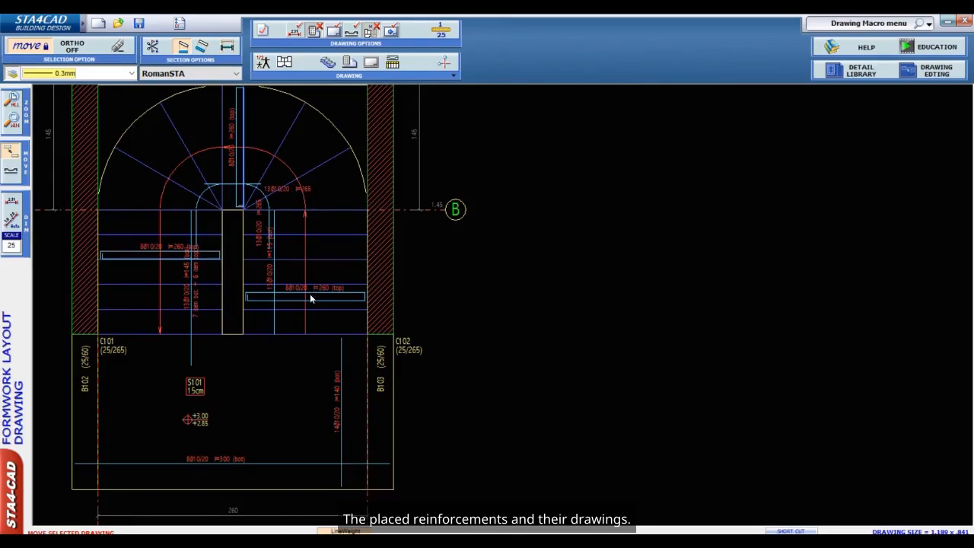
scroll(177, 254, "up", 2)
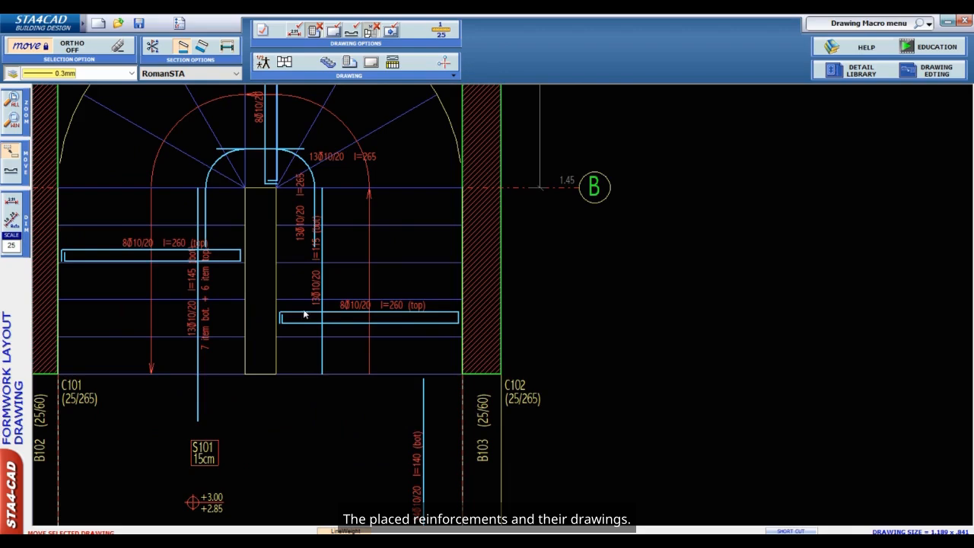
scroll(297, 310, "down", 4)
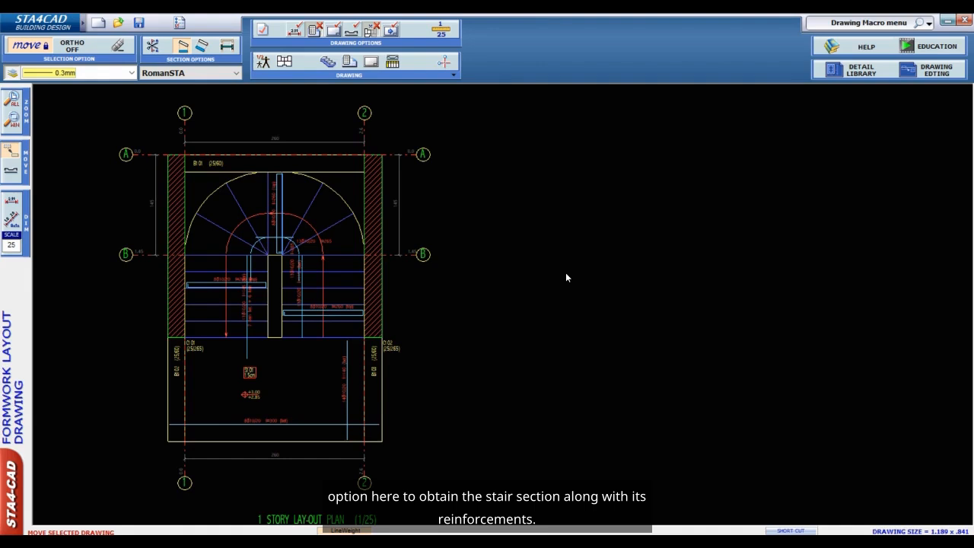
Generate the stair cross-section drawing and place it beside the story layout plan
left_click(327, 63)
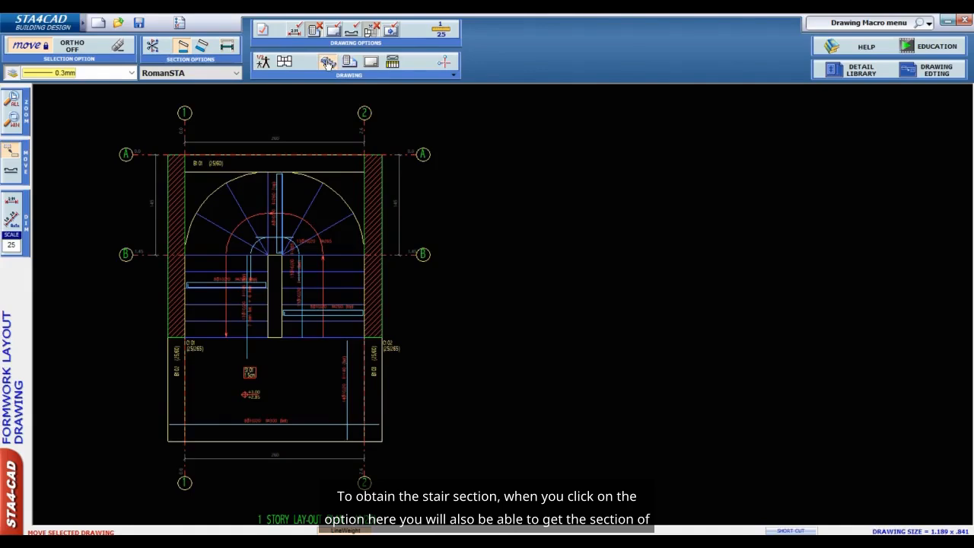
scroll(401, 148, "down", 3)
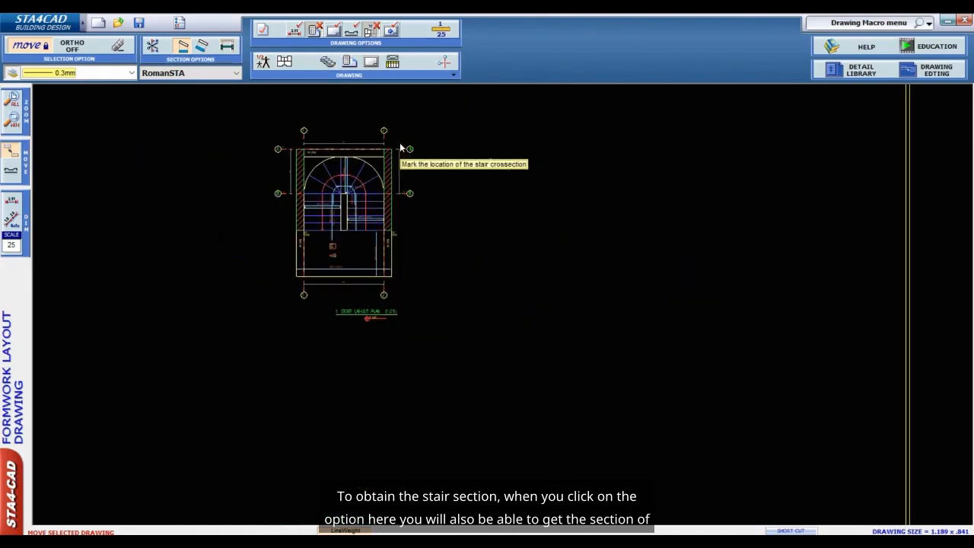
left_click(478, 146)
scroll(509, 146, "up", 3)
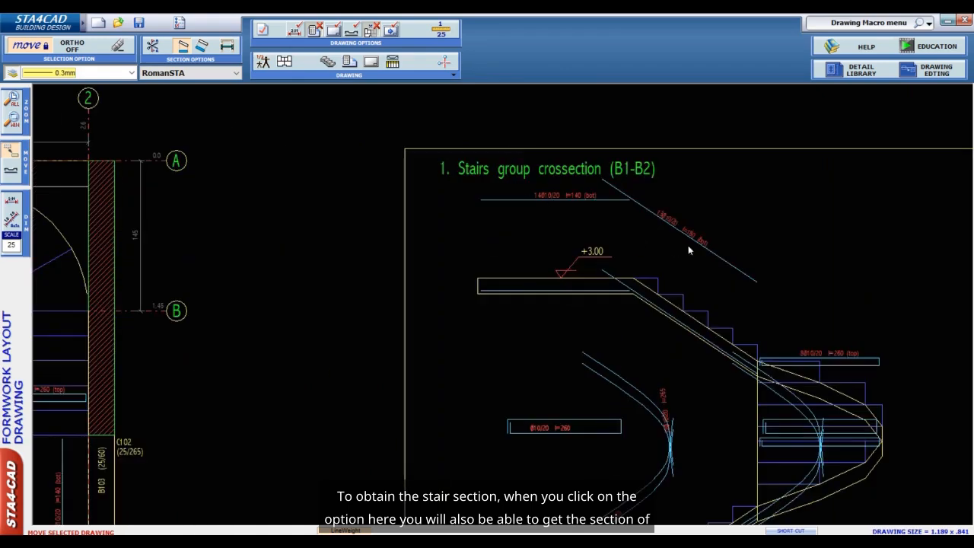
Examine the reinforcement details in the stairs group cross-section
scroll(598, 187, "down", 3)
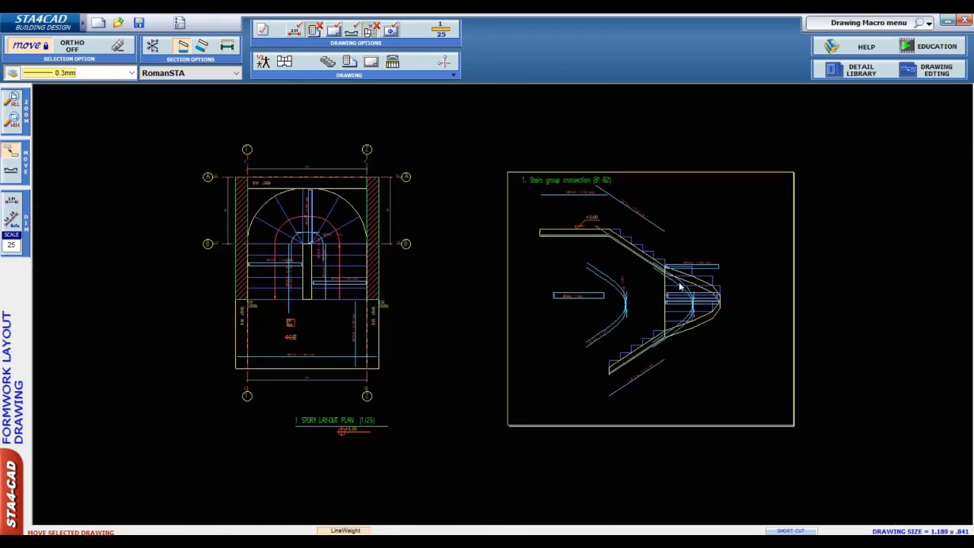
scroll(679, 282, "up", 3)
scroll(730, 265, "up", 1)
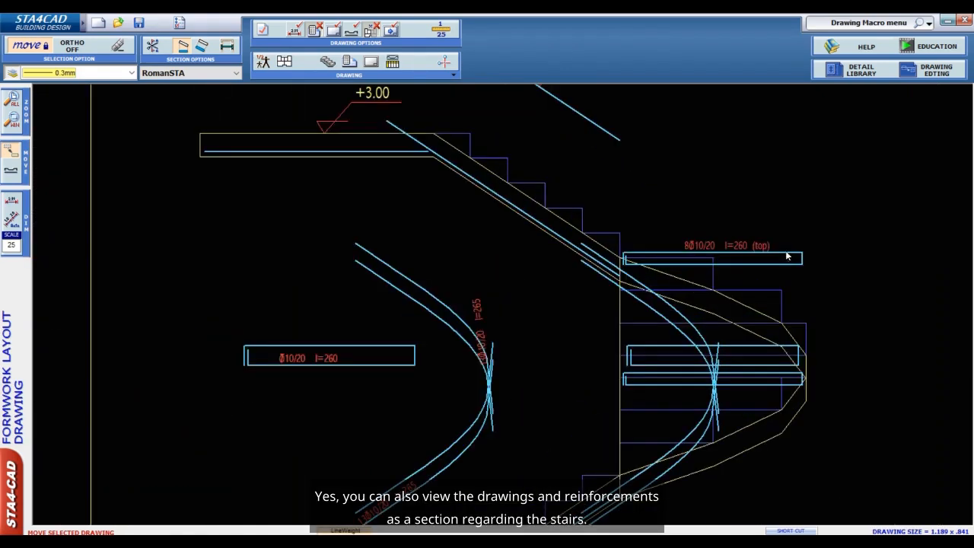
scroll(495, 407, "down", 2)
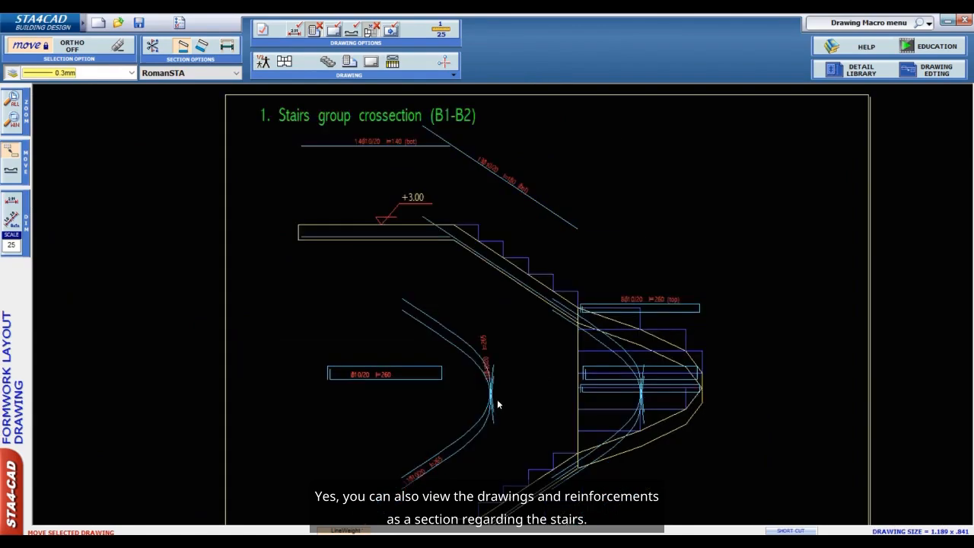
scroll(559, 206, "down", 3)
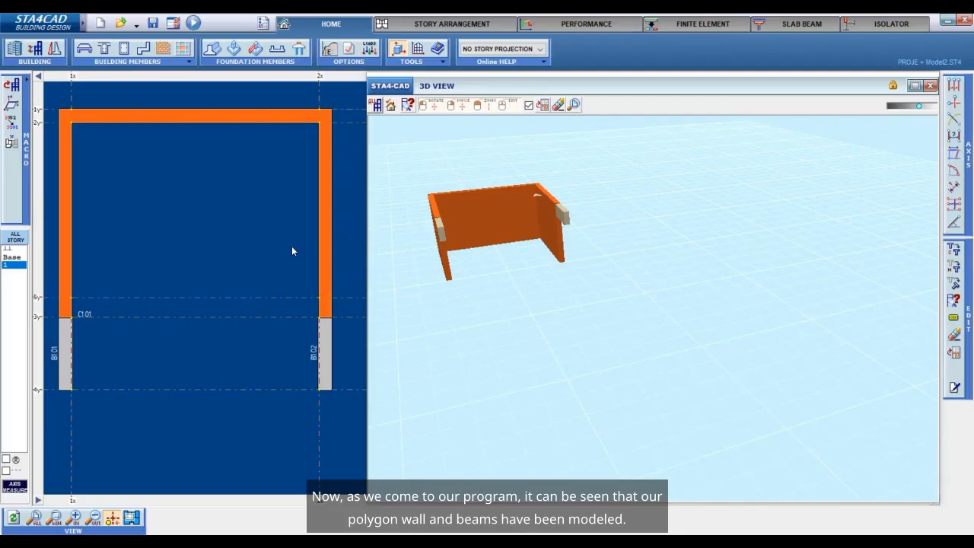
Define a new slab 15 cm thick with the stairhead dead load and a live load of 0.350 t/m²
scroll(291, 249, "down", 1)
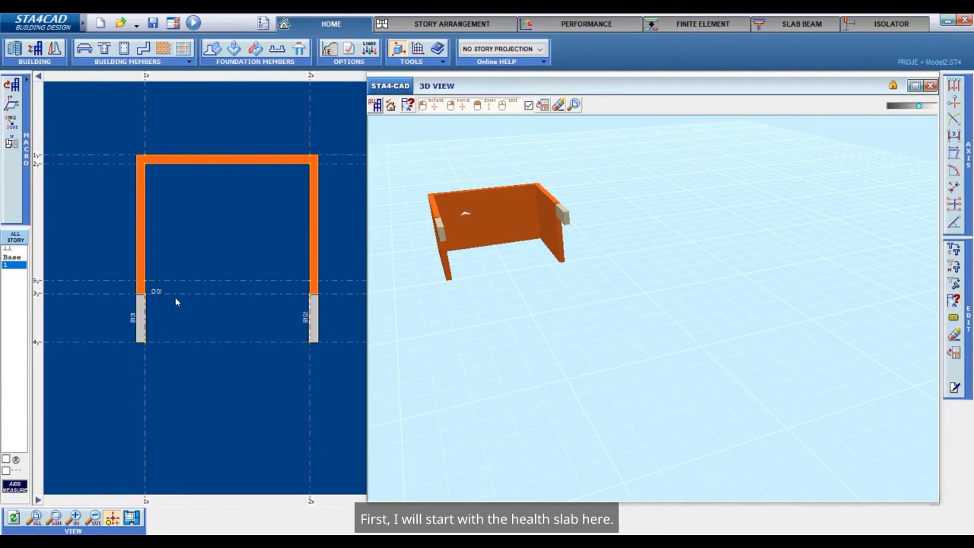
left_click(84, 48)
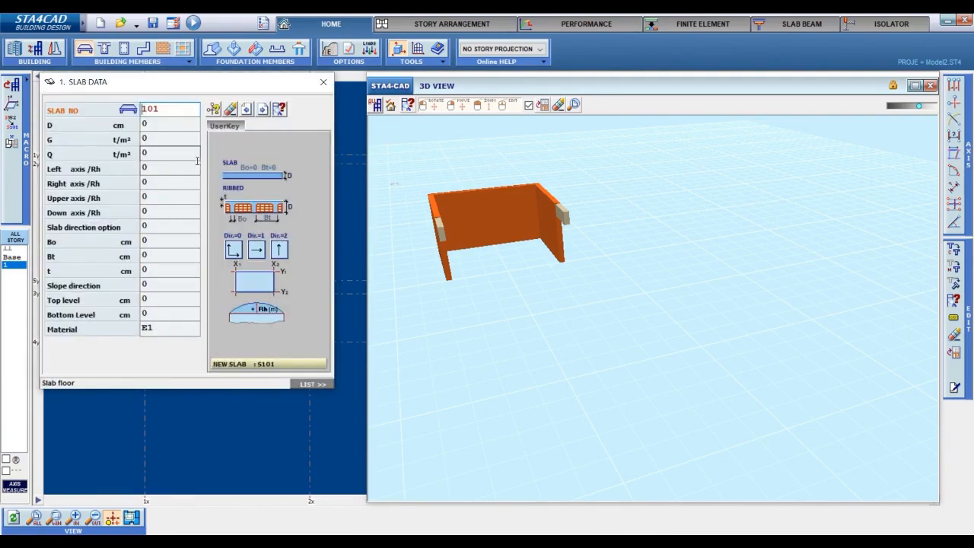
left_click(163, 125)
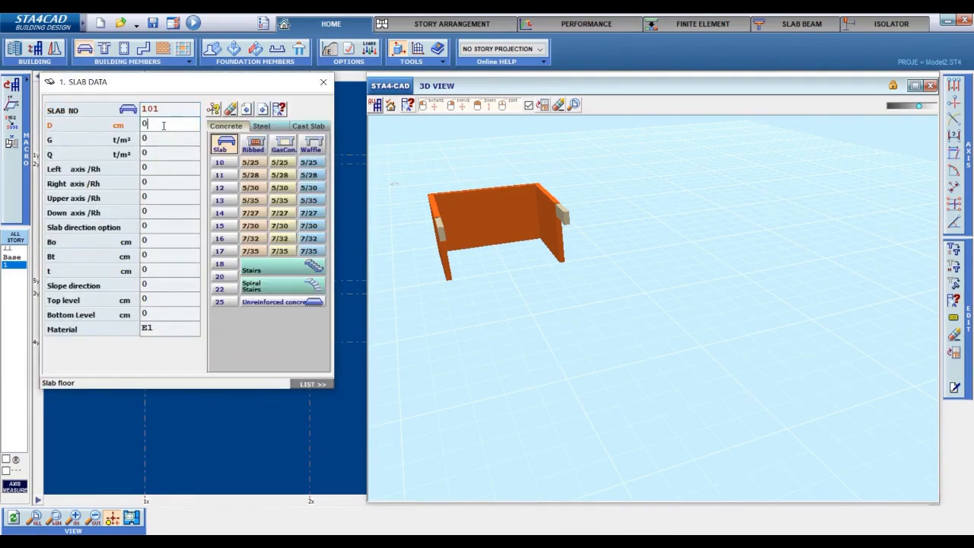
left_click(218, 225)
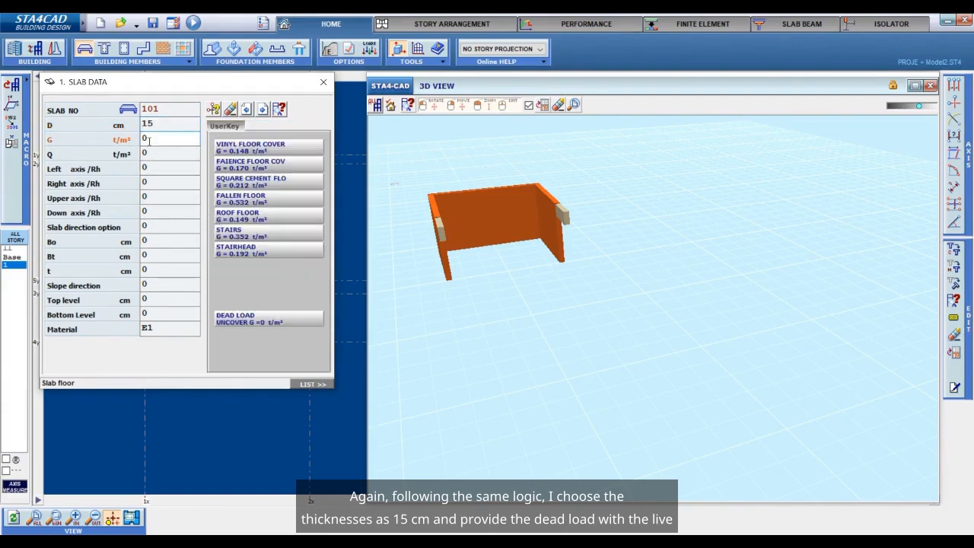
left_click(283, 251)
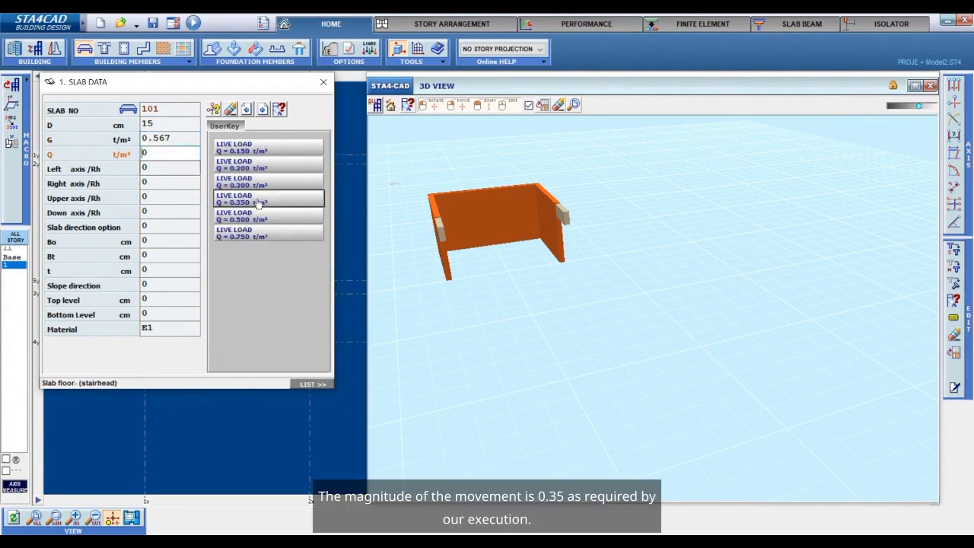
left_click(266, 198)
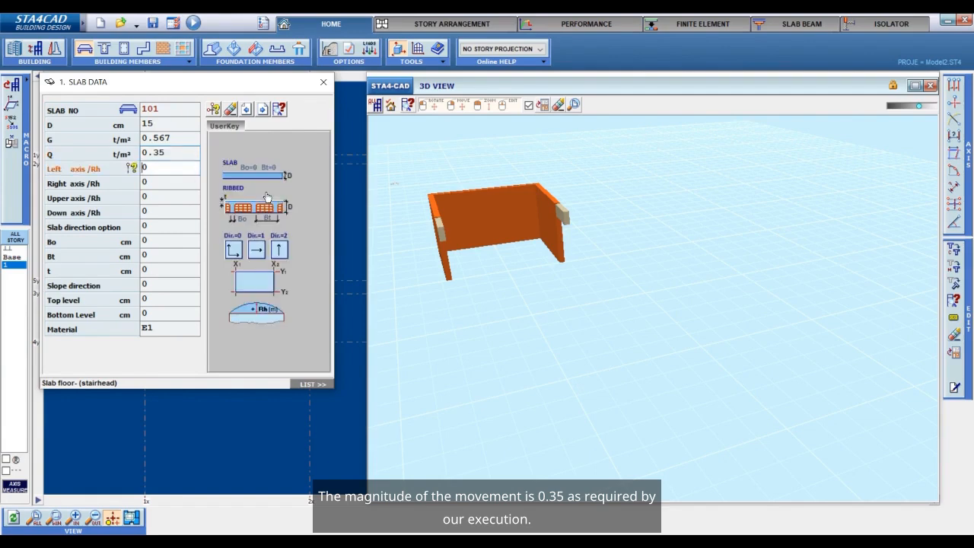
Place the landing slab from axis intersection 1x/5y to 2x/4y and finish the slab entry
left_click(217, 111)
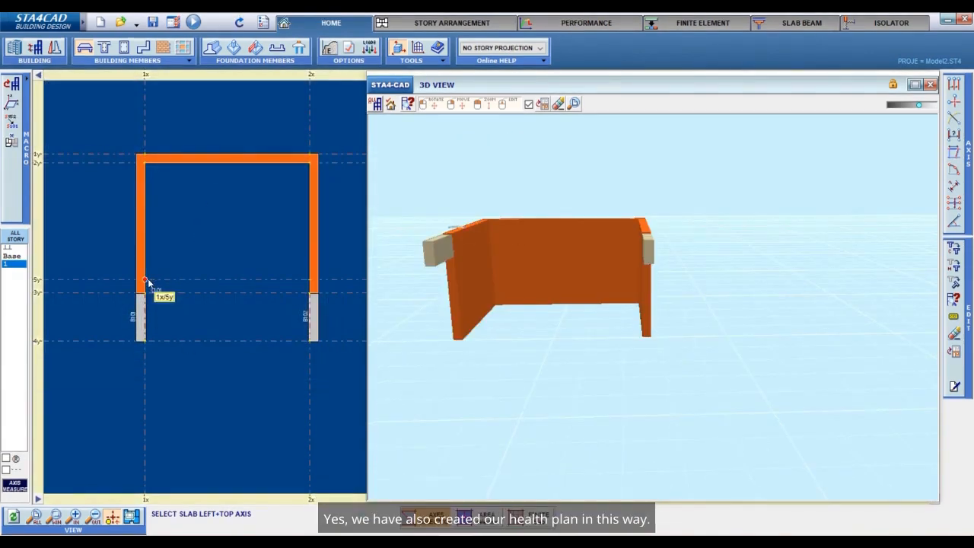
left_click(148, 281)
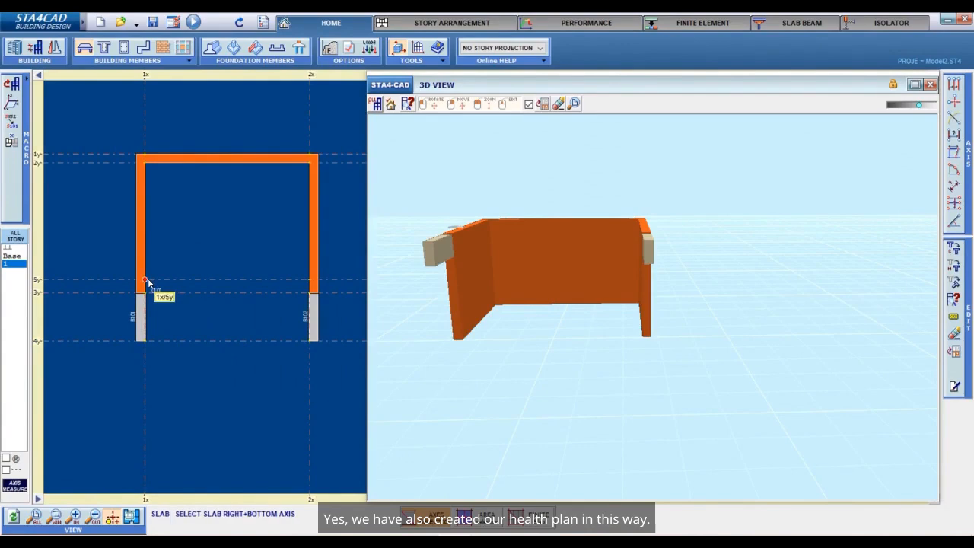
left_click(311, 341)
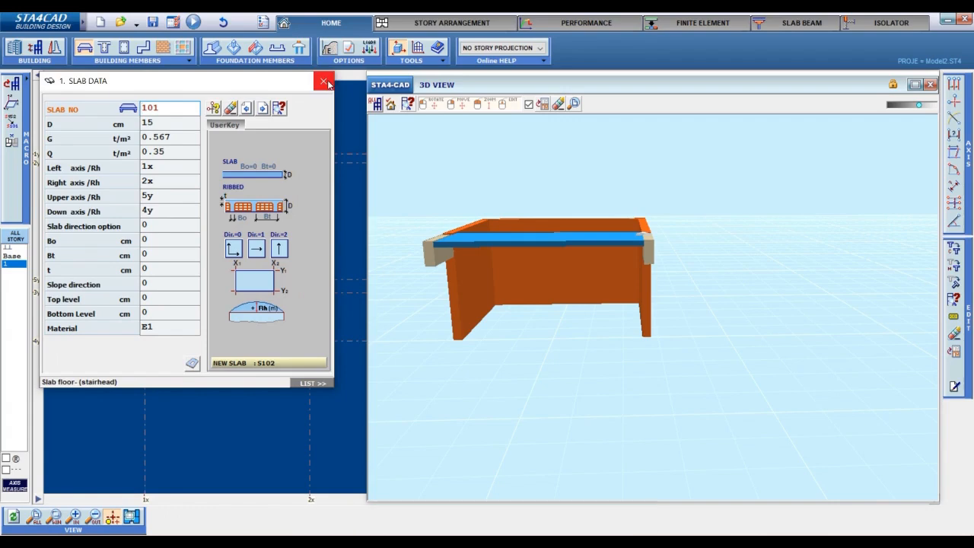
left_click(323, 81)
left_click_drag(524, 183, 522, 202)
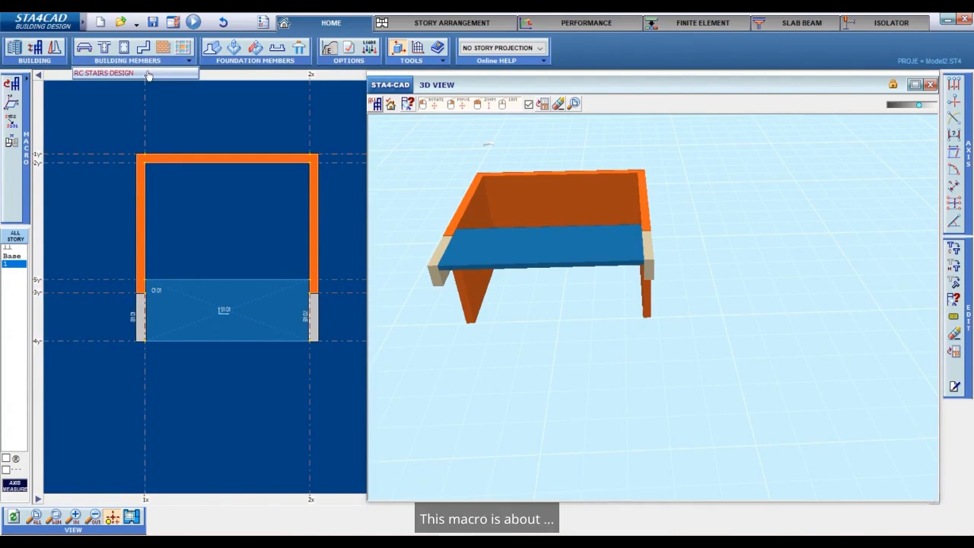
Using RC stairs design, draw the first 1.2 m wide stair flight along axis 1x from 5y to 2y
left_click(149, 73)
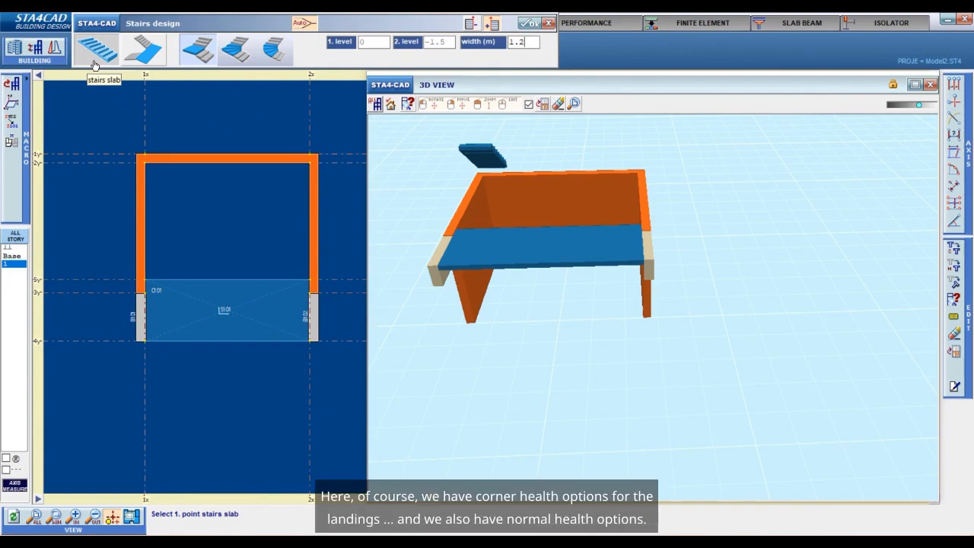
left_click(94, 65)
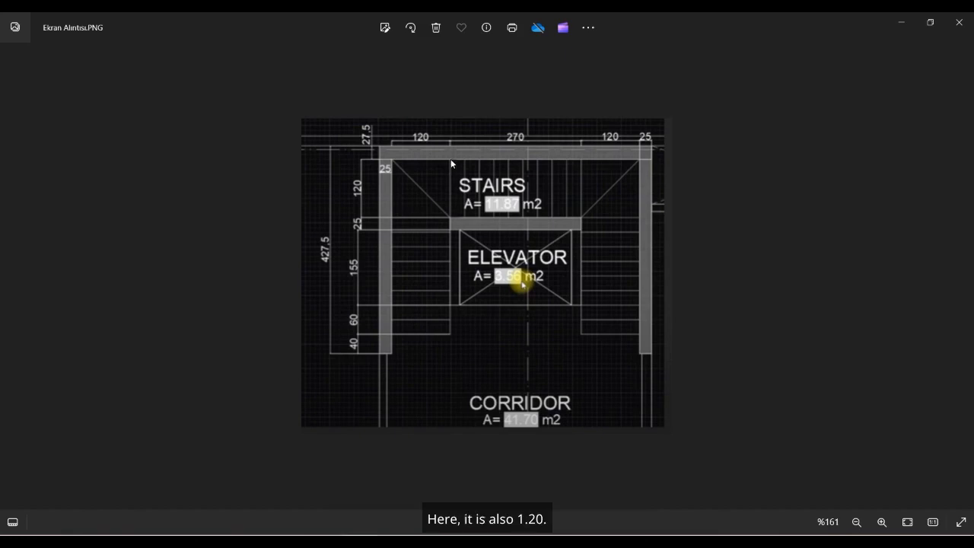
left_click(901, 22)
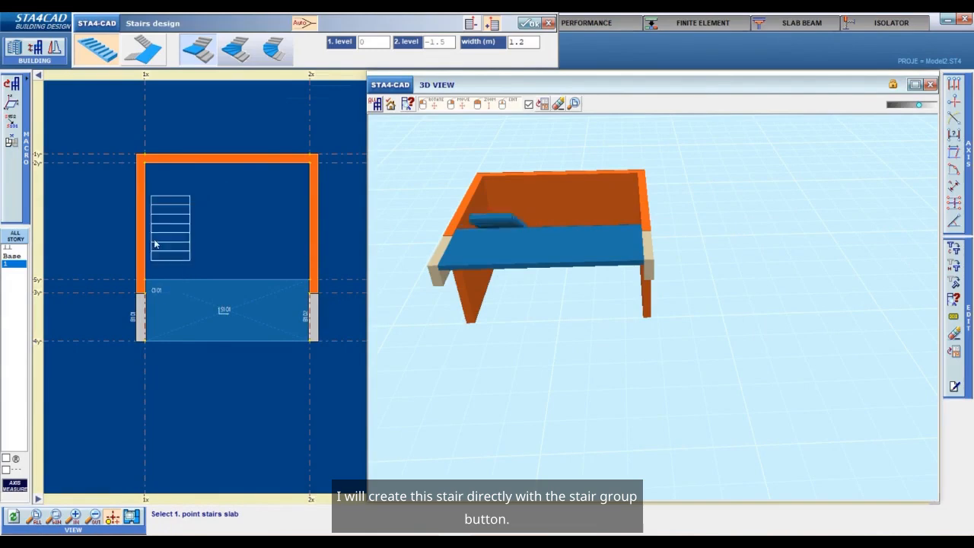
left_click(94, 62)
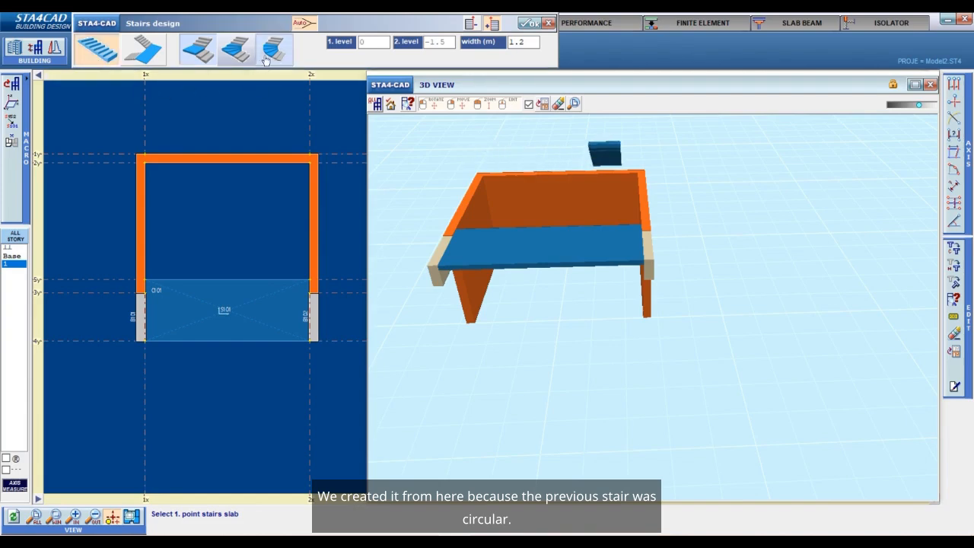
left_click(147, 279)
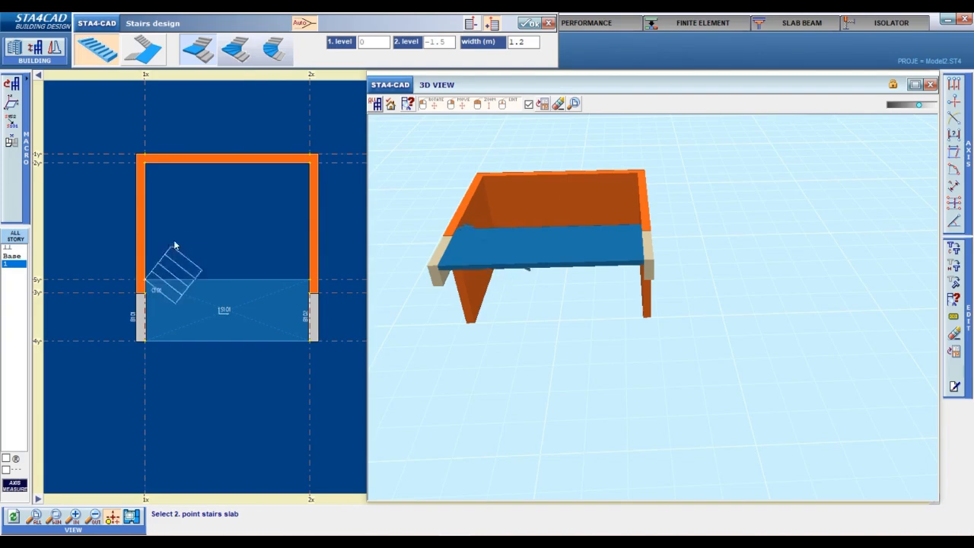
left_click(147, 165)
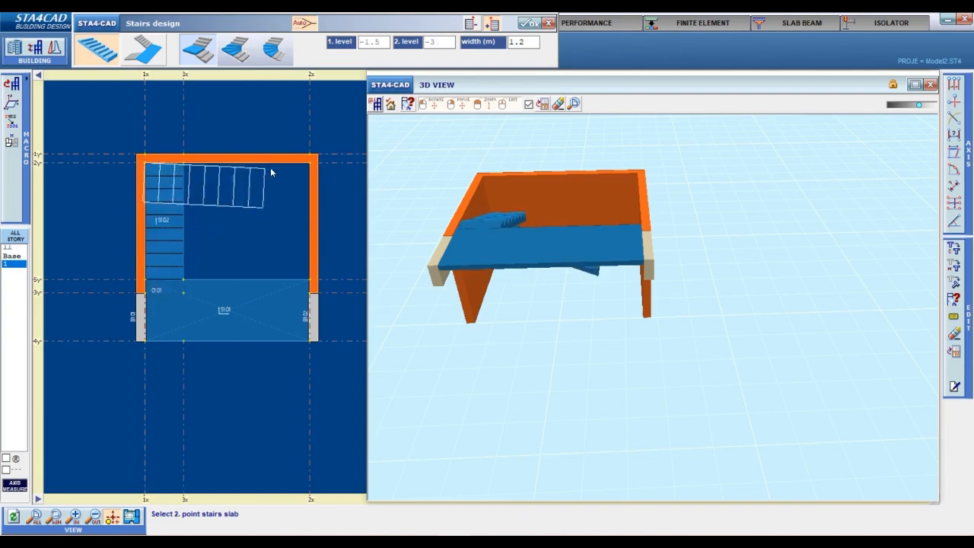
Continue the stair group through corners 2x/2y and 2x/5y, adding two more flights with corner landings, and confirm the stairs design
left_click(309, 163)
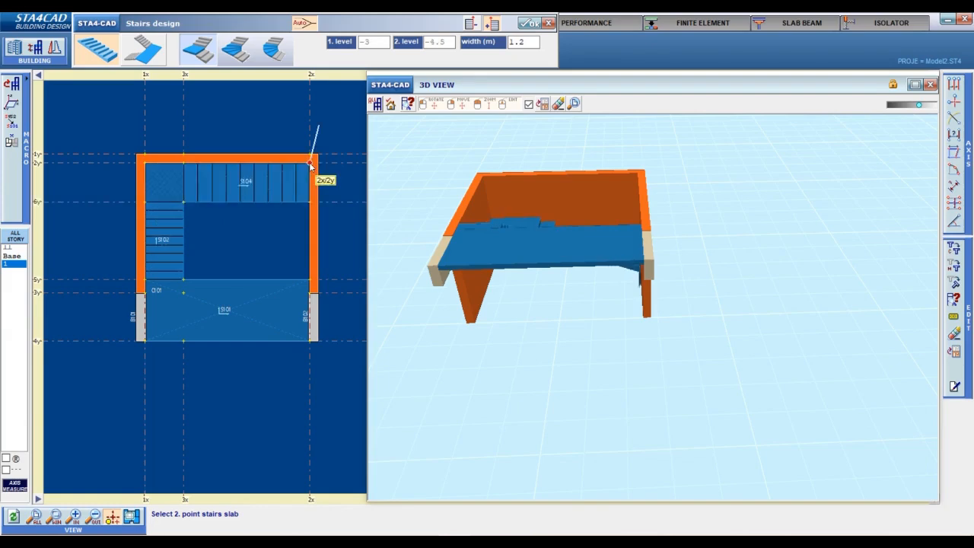
scroll(169, 187, "up", 3)
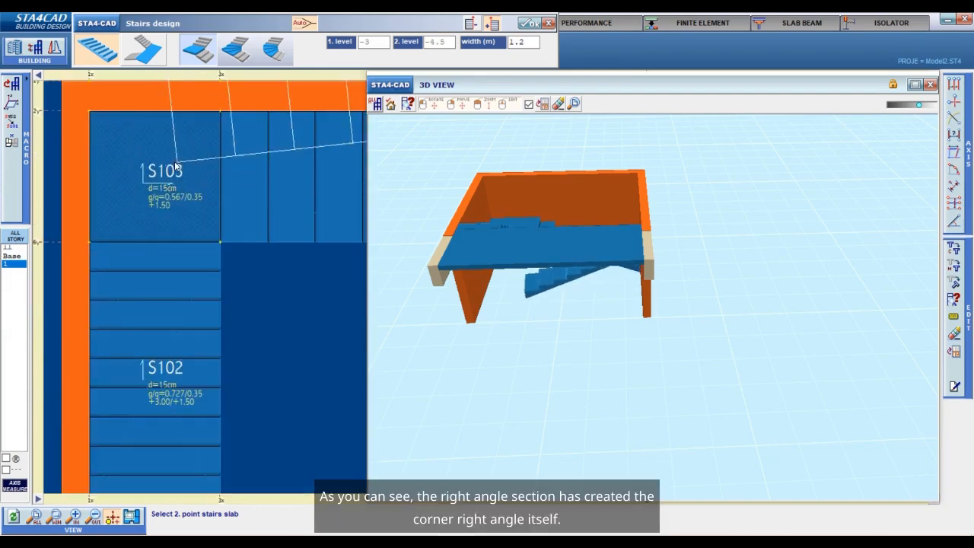
scroll(174, 206, "down", 4)
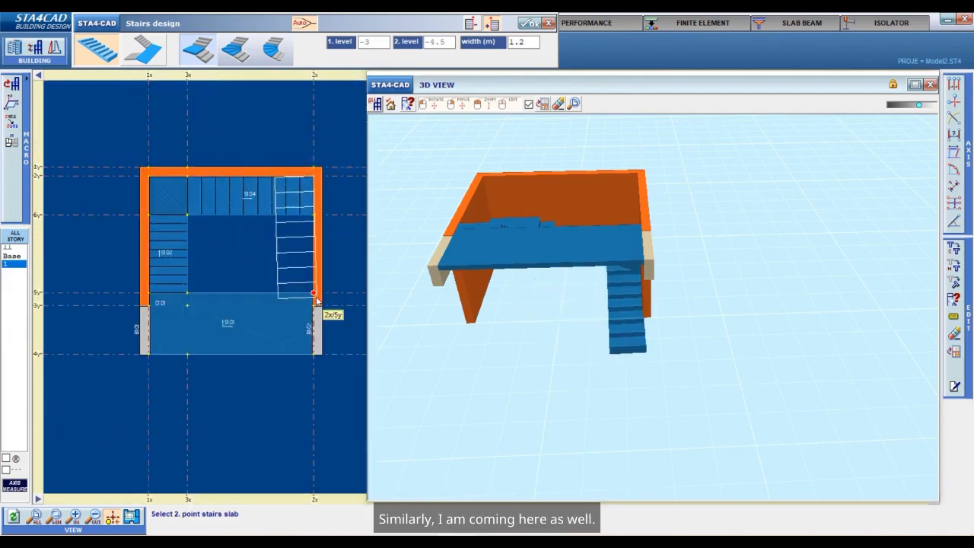
left_click(315, 295)
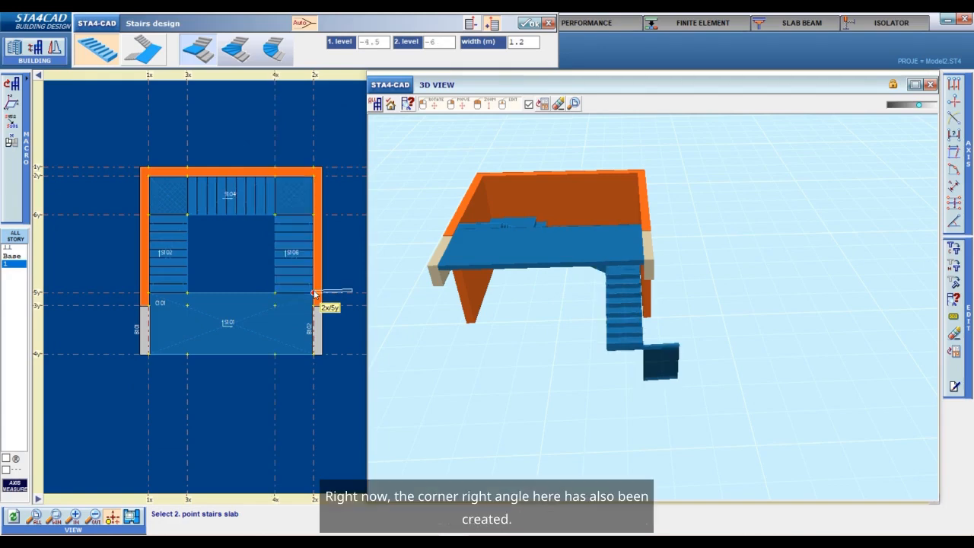
scroll(304, 195, "up", 4)
scroll(263, 244, "down", 4)
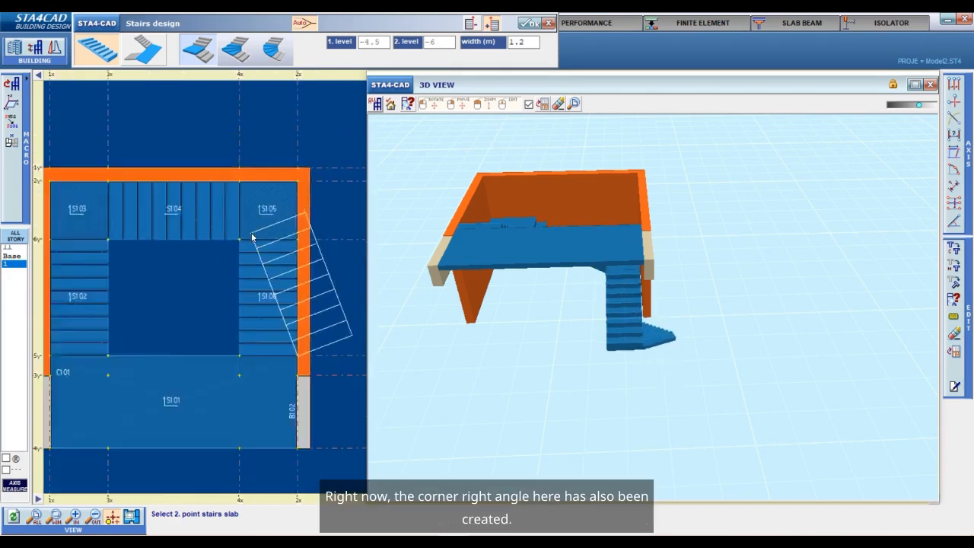
left_click(530, 24)
mouse_move(637, 157)
left_mouse_down()
mouse_move(595, 211)
mouse_move(648, 181)
mouse_move(643, 191)
mouse_move(613, 167)
mouse_move(637, 140)
left_mouse_up()
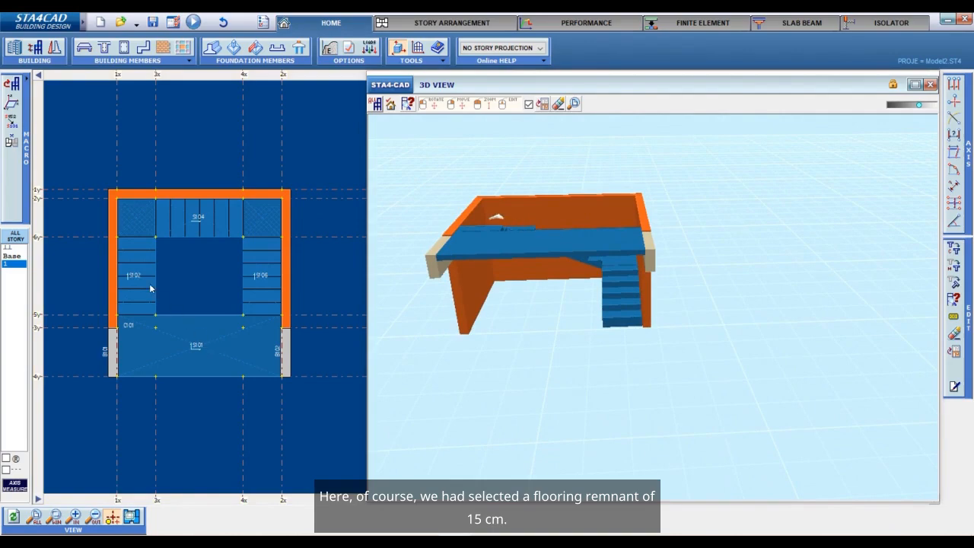
Check the thickness and live load of stair slab S102 and apply the predefined stairs dead load to it
scroll(149, 283, "up", 1)
right_click(131, 264)
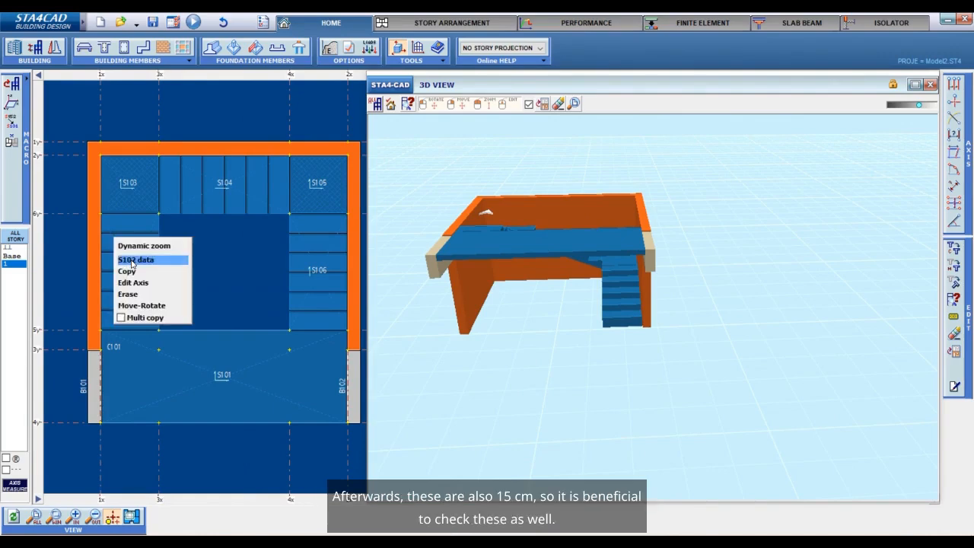
left_click(134, 259)
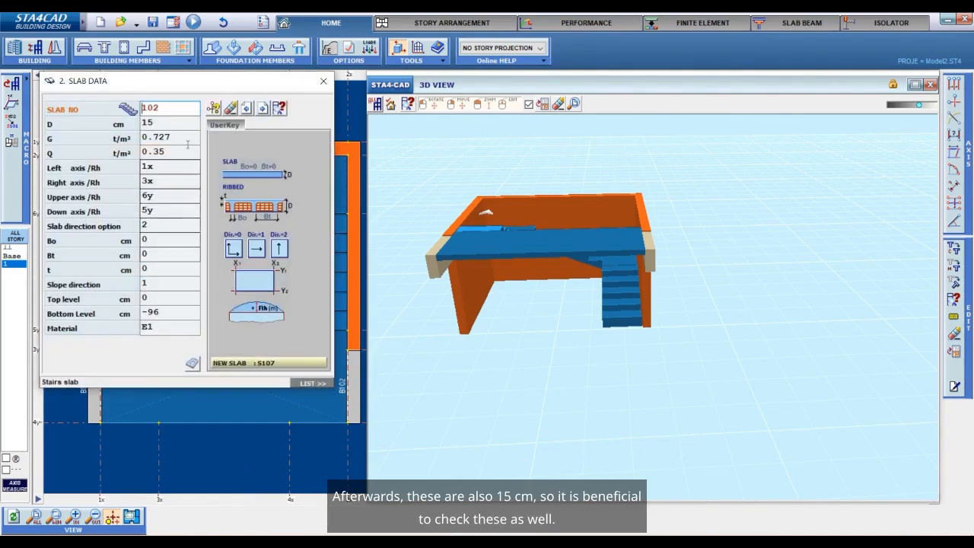
left_click(173, 124)
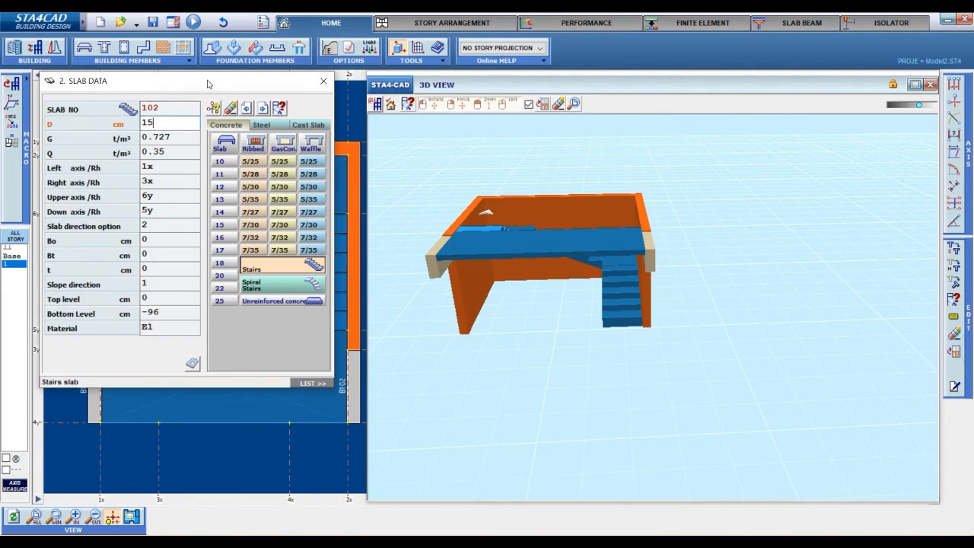
left_click_drag(208, 82, 501, 129)
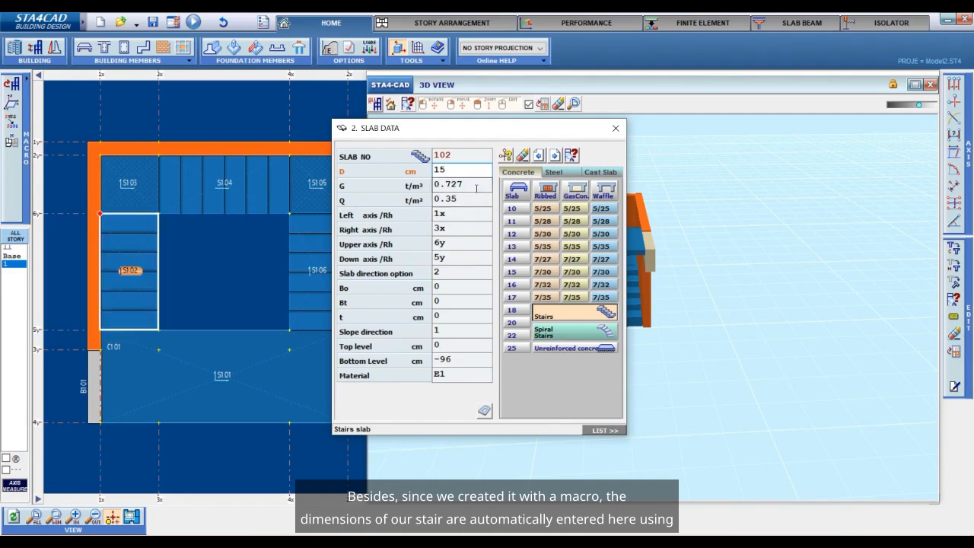
left_click(476, 188)
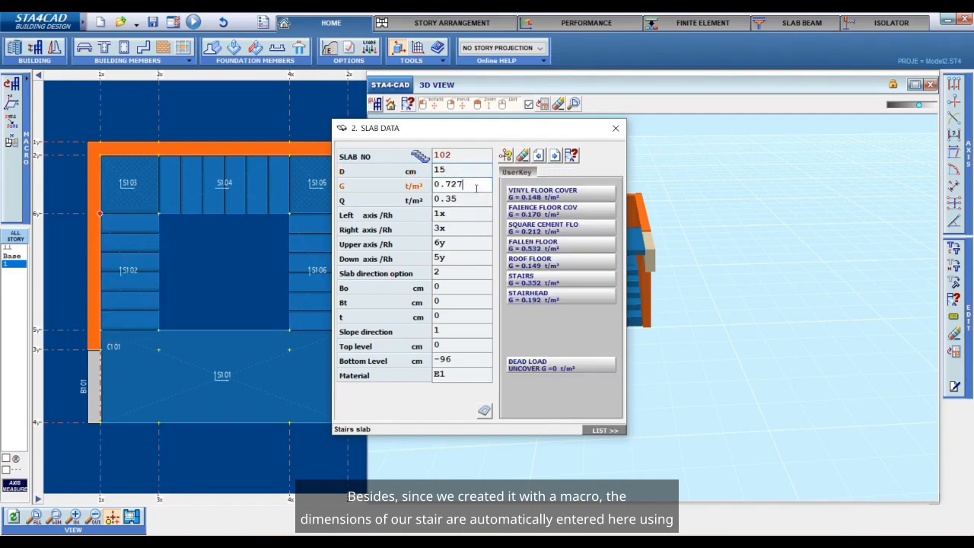
left_click(536, 281)
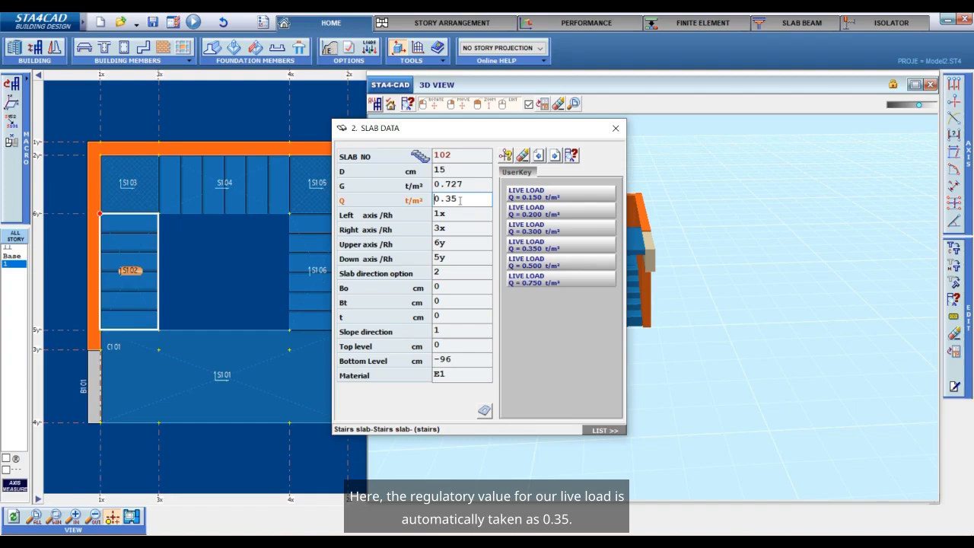
left_click(616, 128)
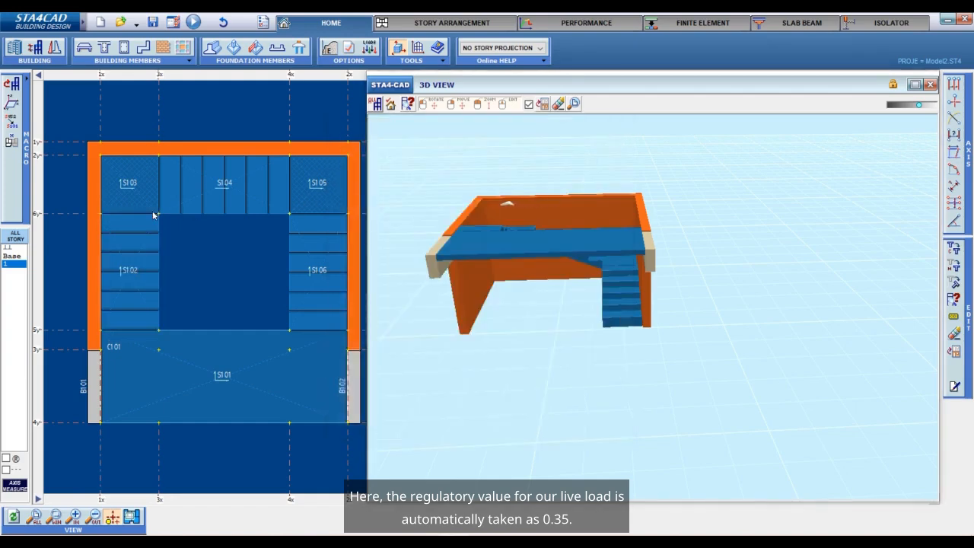
Review the dead and live loads of corner landing slab S103 and inspect the stairwell in 3D
right_click(143, 191)
left_click(145, 188)
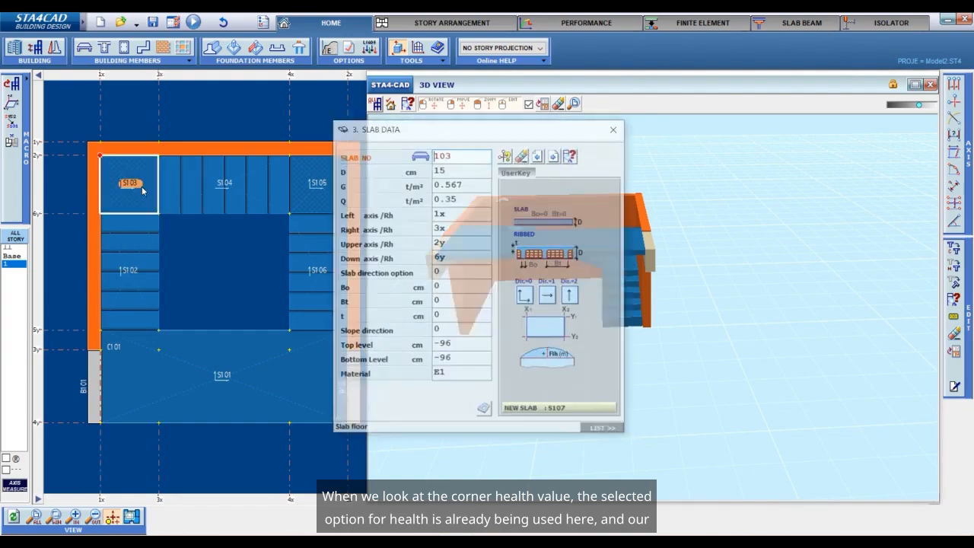
left_click(455, 183)
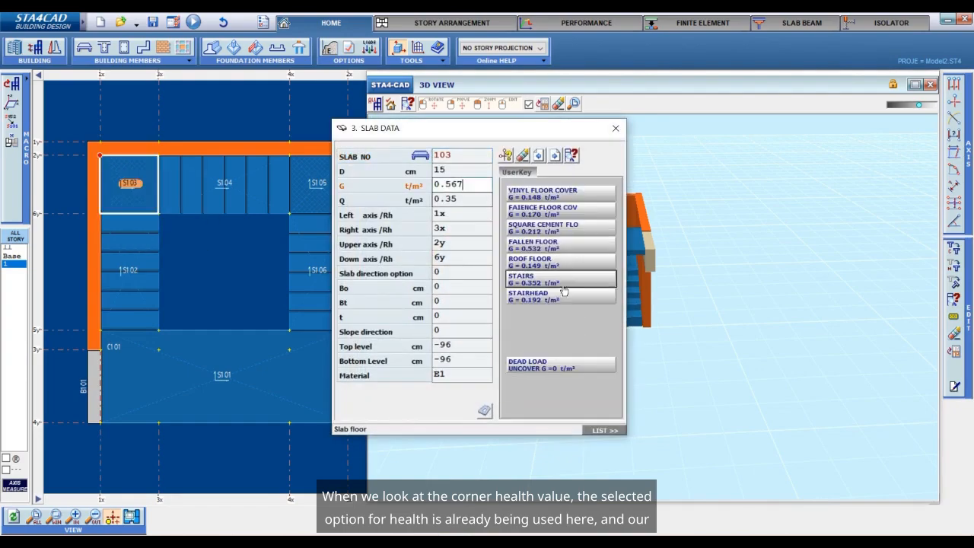
left_click(479, 200)
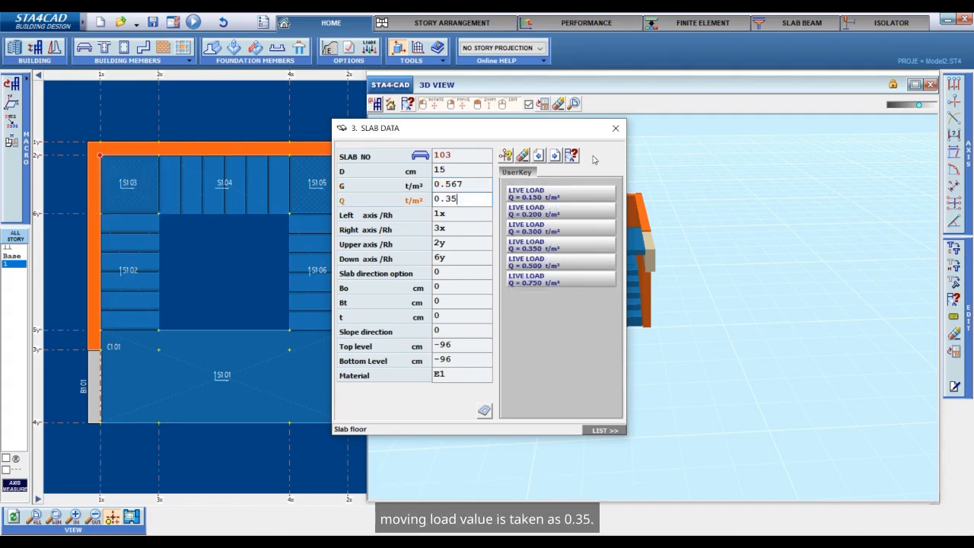
left_click(617, 130)
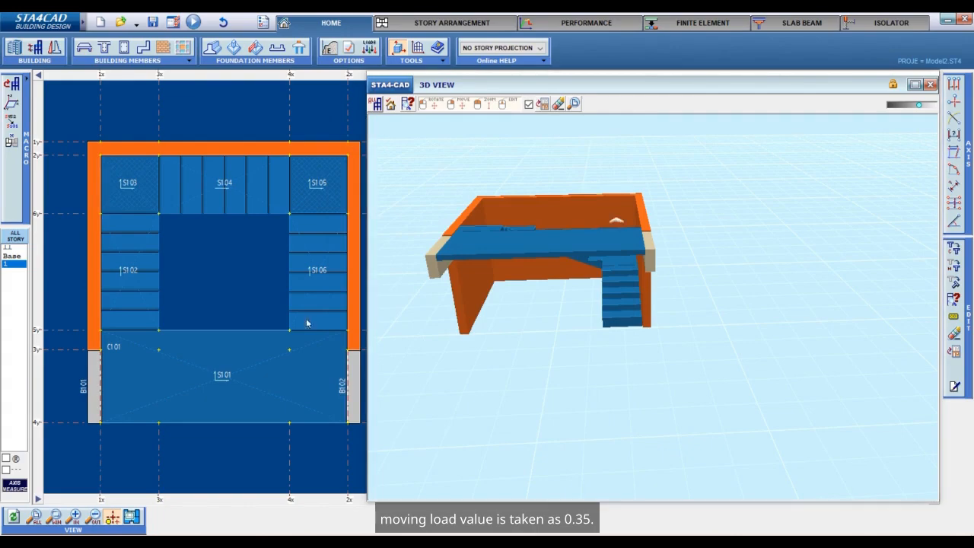
right_click(241, 358)
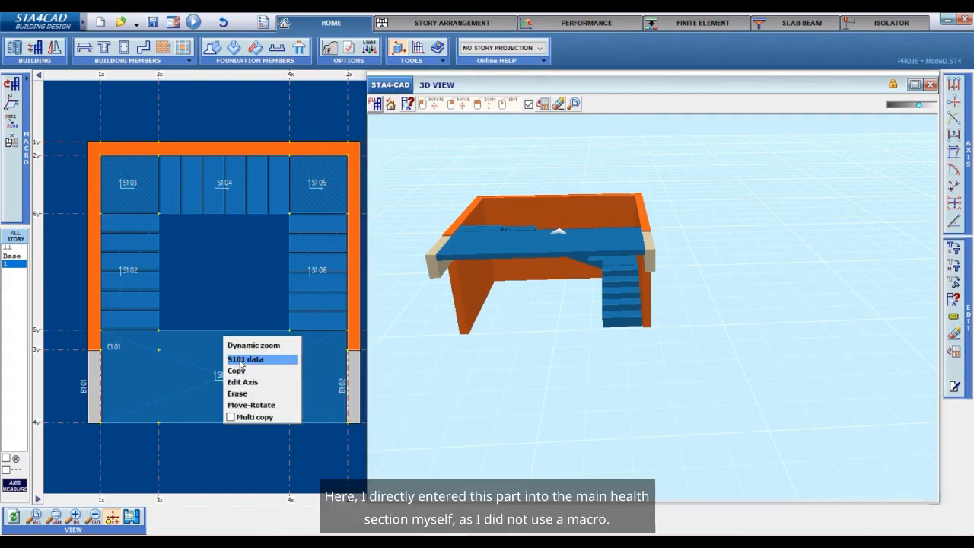
left_click_drag(597, 387, 546, 374)
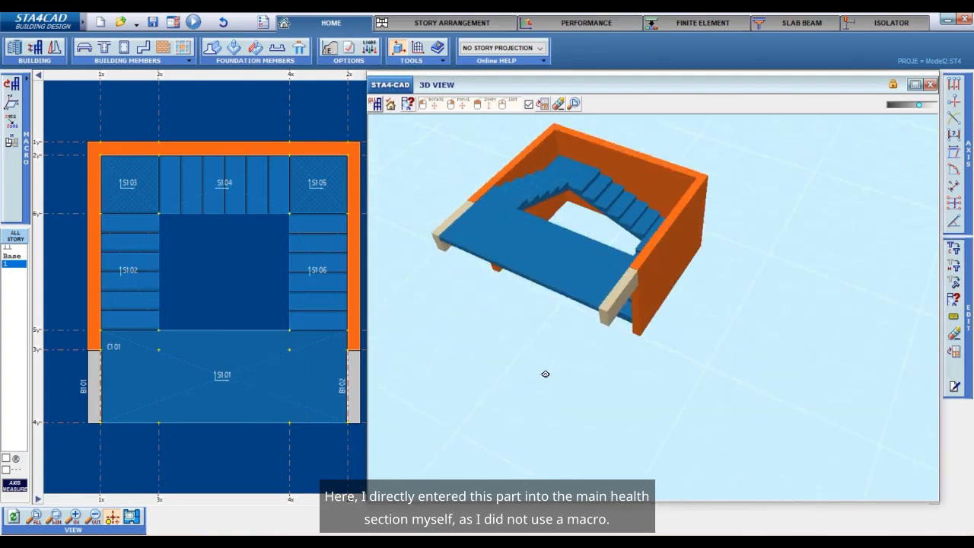
Check the dead load and live load assigned to landing slab S101 between axes 5y and 4y
right_click(153, 396)
left_click(164, 378)
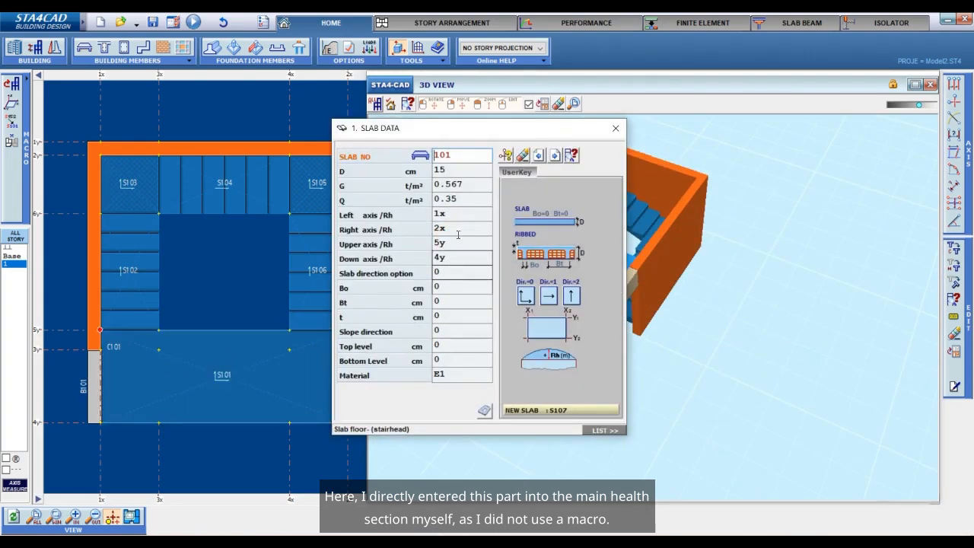
left_click(461, 186)
left_click(453, 198)
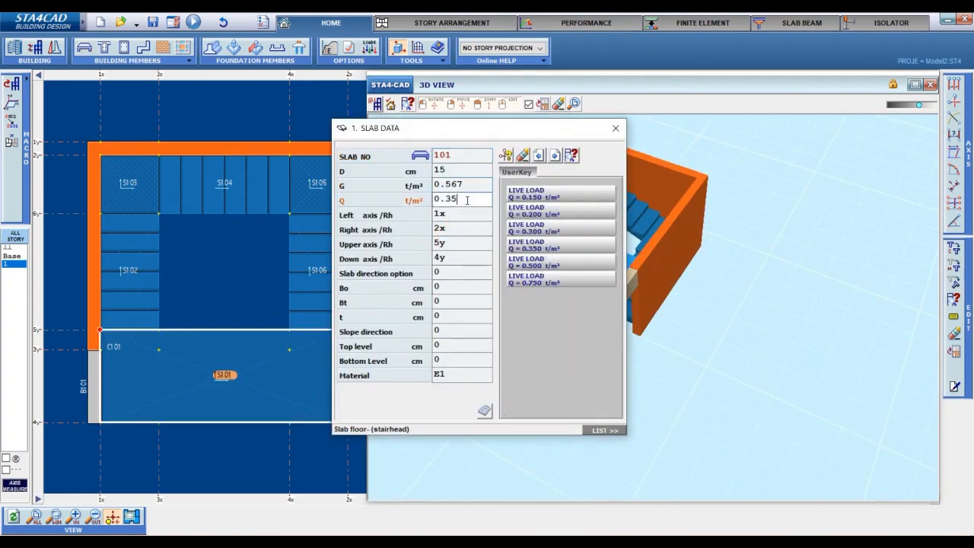
left_click(616, 128)
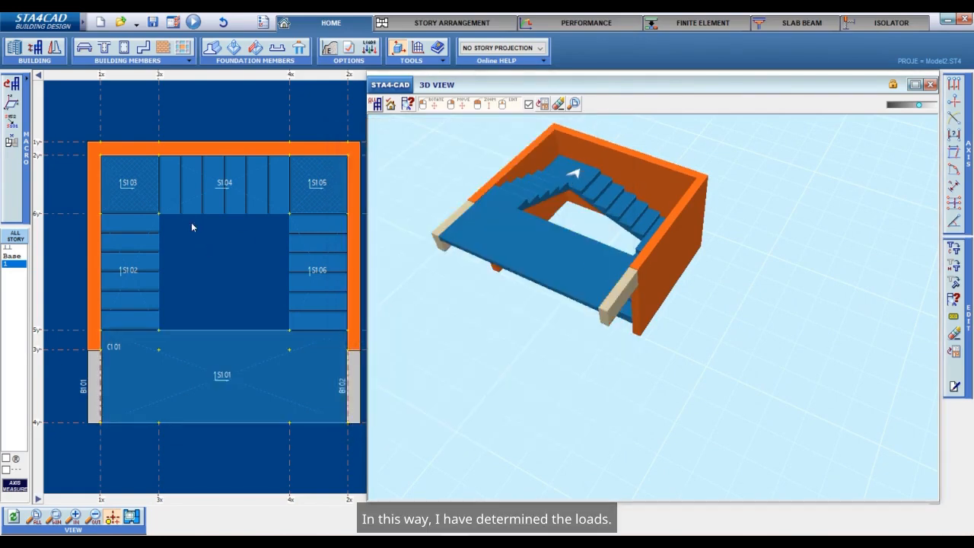
Inspect the top and bottom levels of the middle stair flight S104 and view the stairwell in 3D
double_click(231, 190)
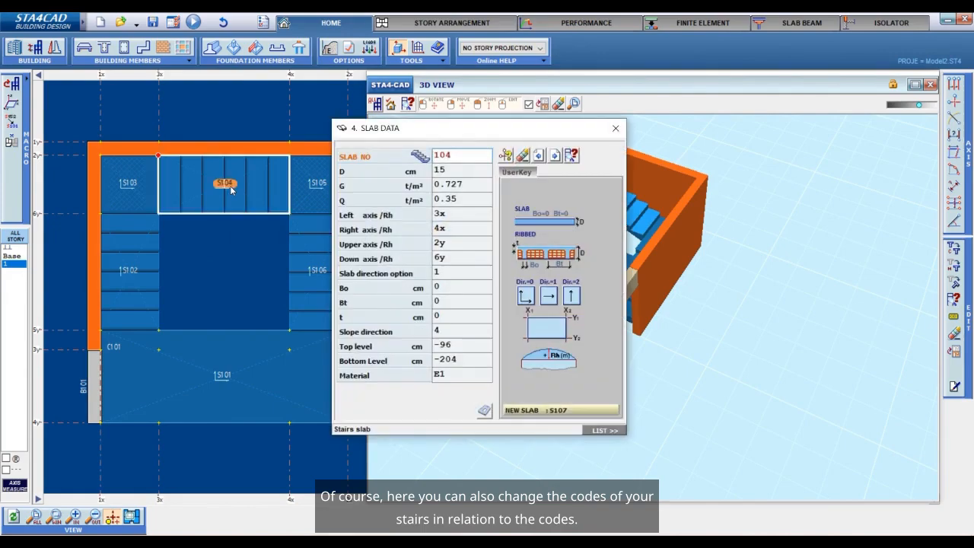
left_click(472, 346)
left_click(475, 358)
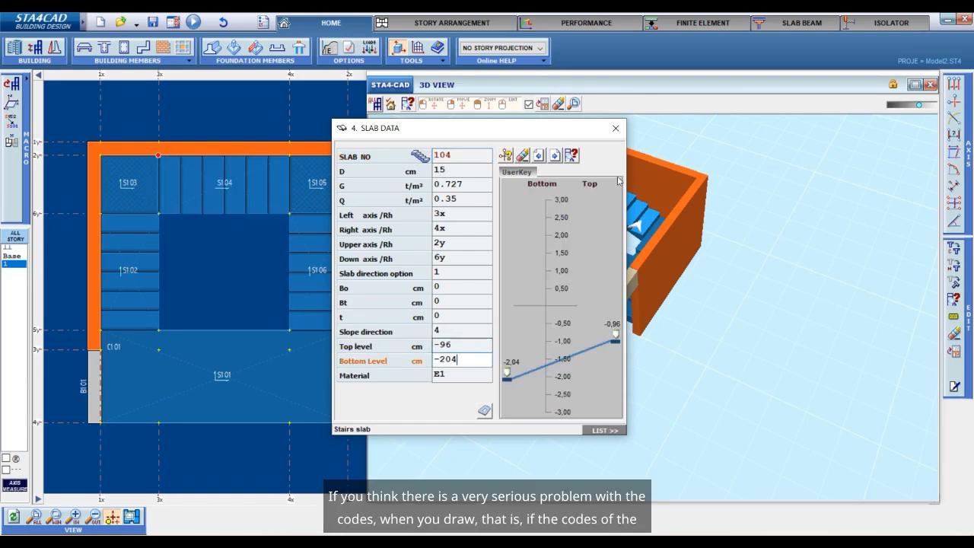
left_click(616, 128)
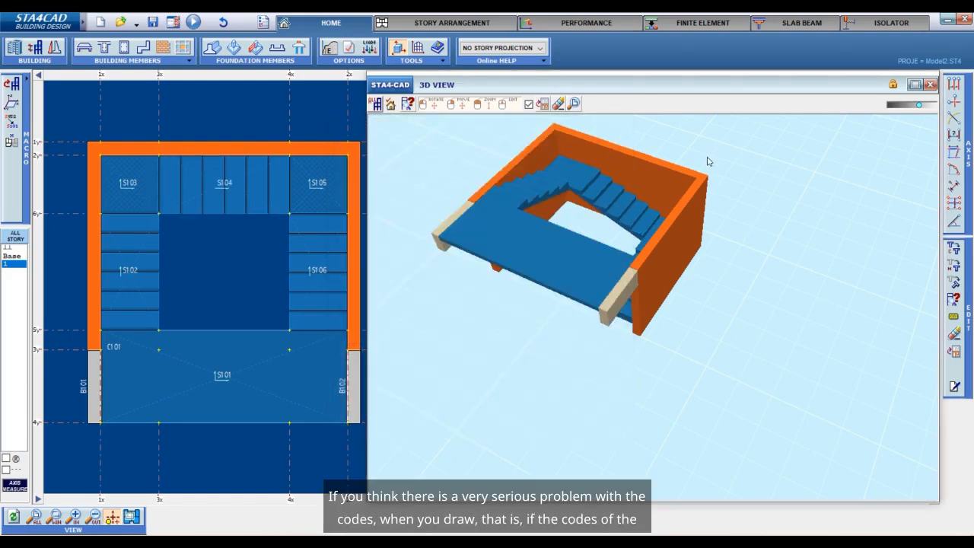
mouse_move(713, 150)
left_mouse_down()
mouse_move(702, 172)
mouse_move(701, 143)
left_mouse_up()
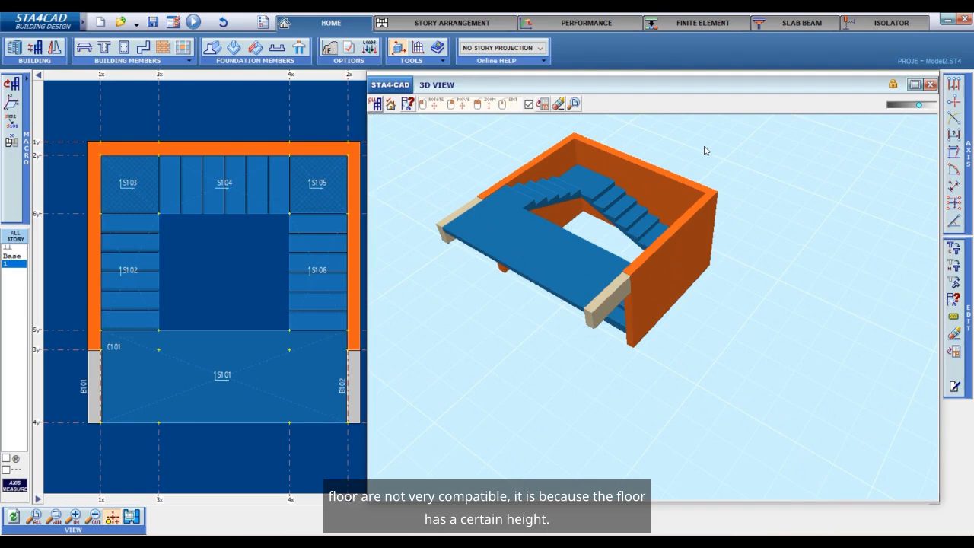
Compare the top and bottom levels of the first stair flight S102 and the last flight S106
right_click(132, 285)
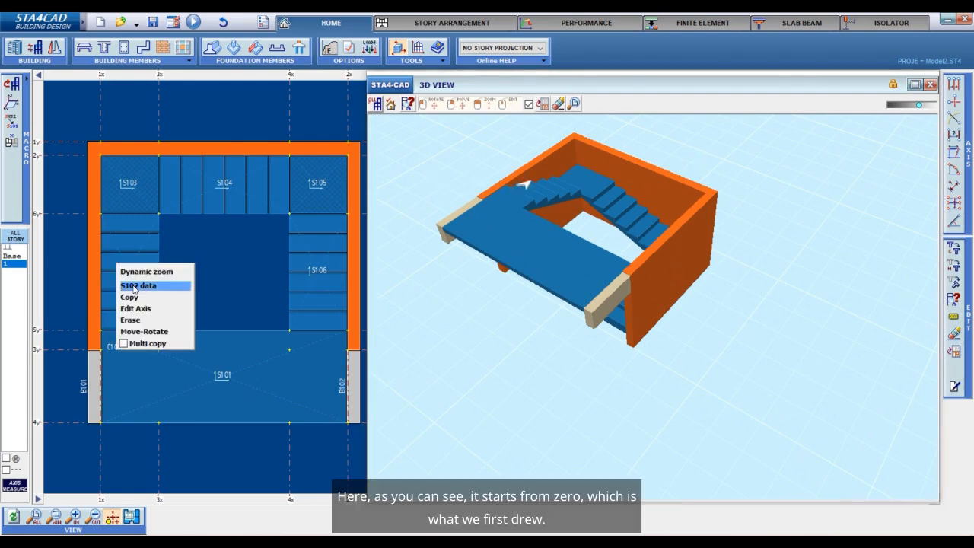
left_click(132, 285)
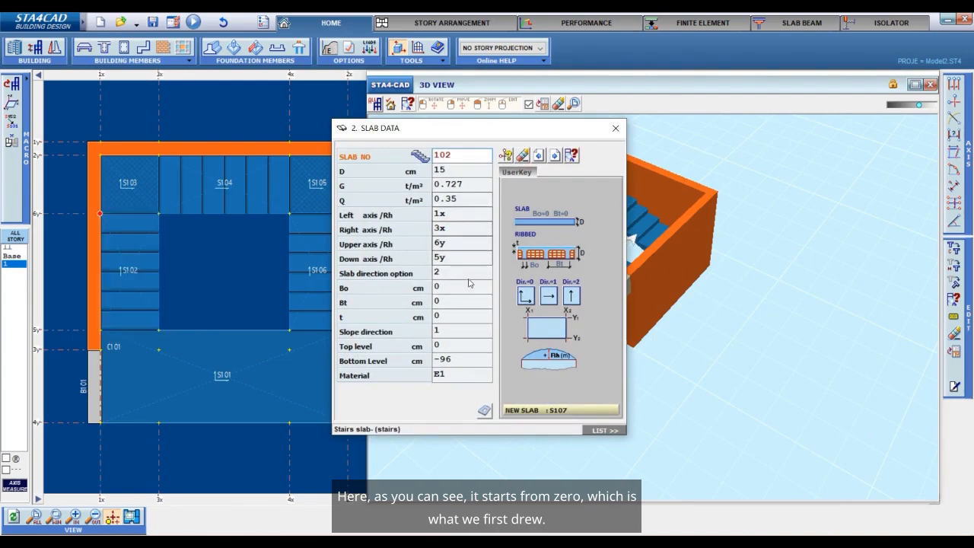
left_click(616, 129)
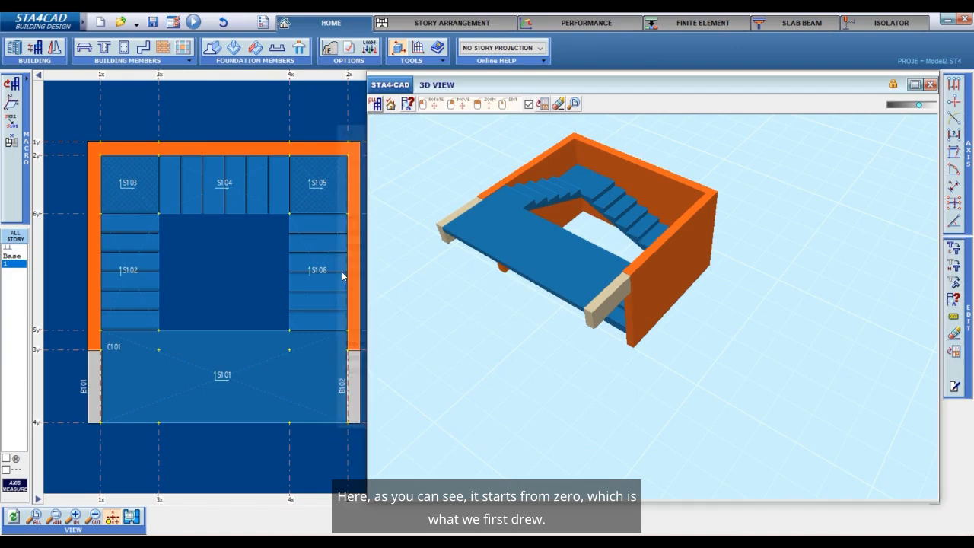
right_click(327, 272)
left_click(329, 270)
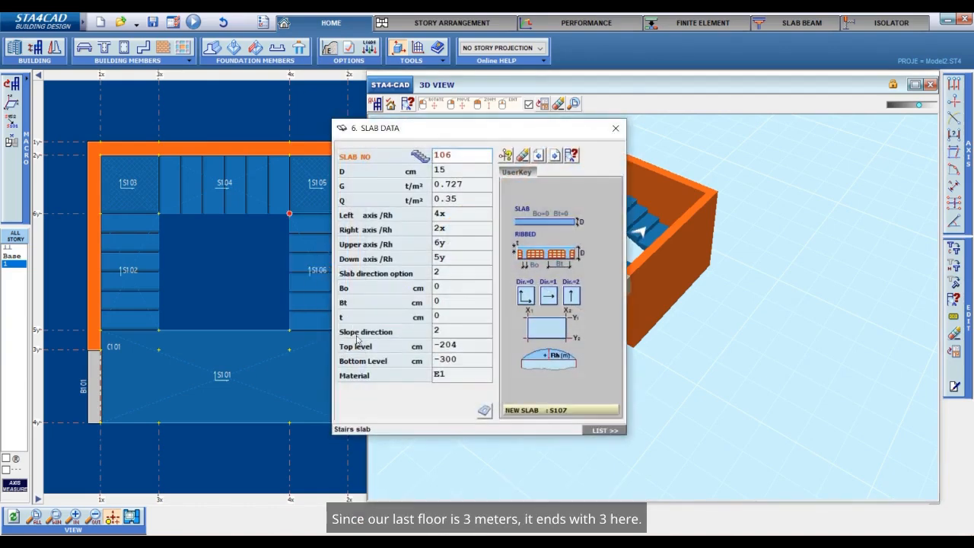
left_click(463, 359)
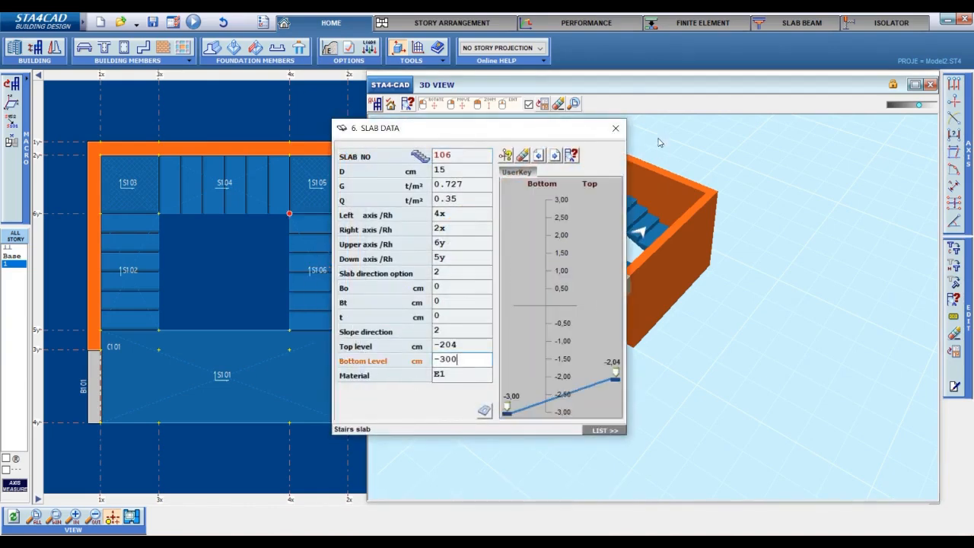
left_click(615, 129)
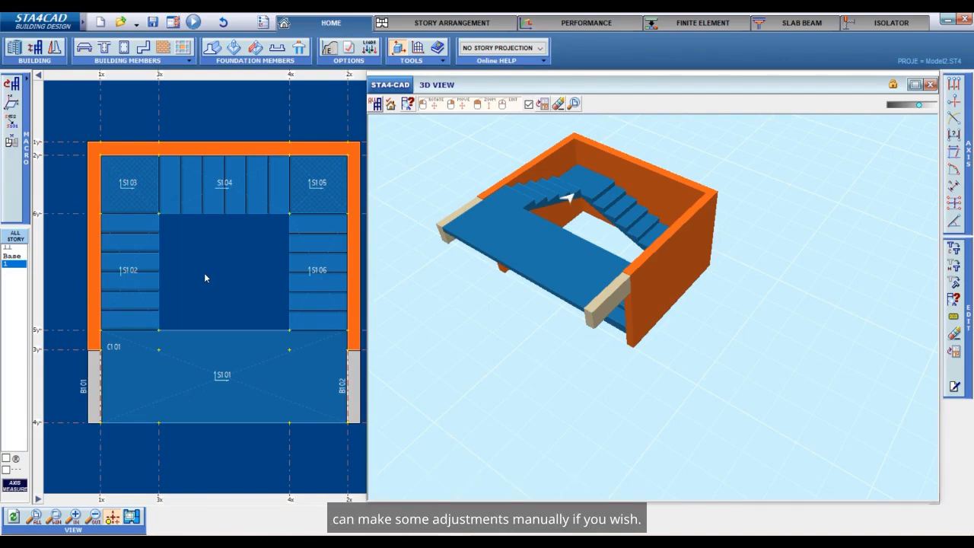
Recheck the levels of stair slab S102 and look up the macro for arranging stair levels without running it
right_click(124, 259)
left_click(127, 259)
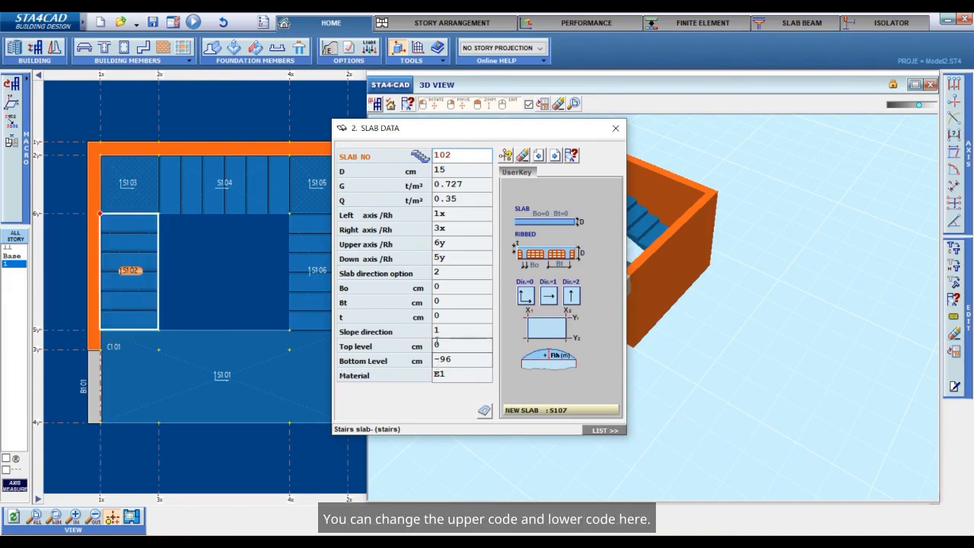
left_click(617, 131)
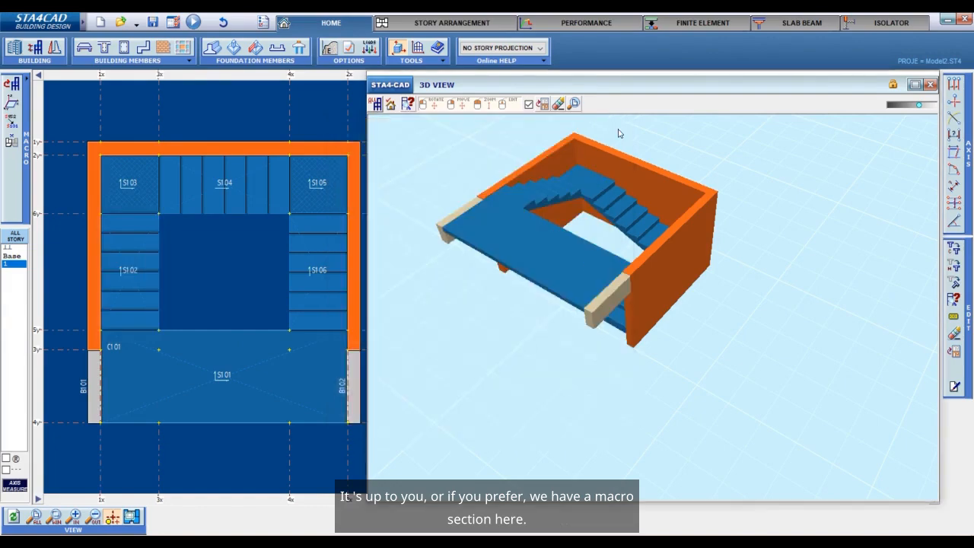
left_click(27, 160)
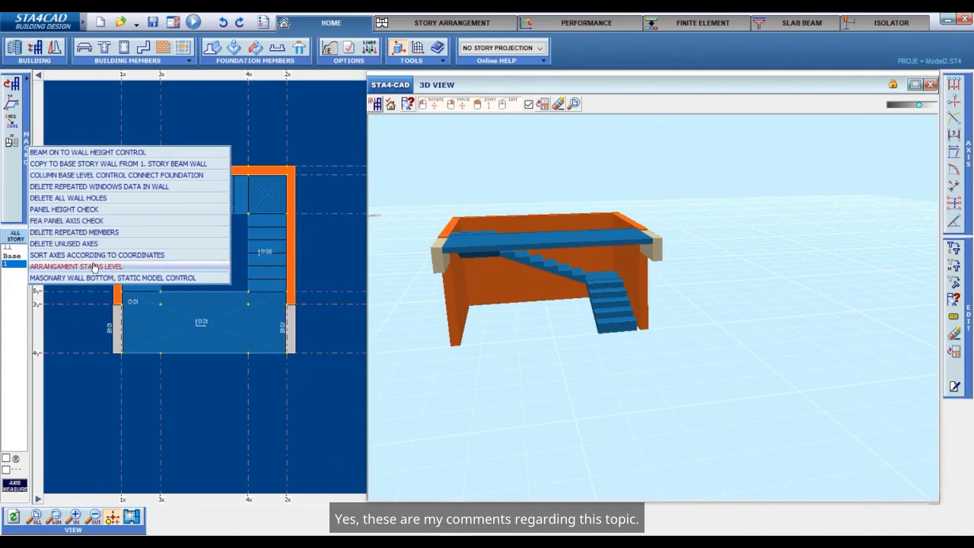
left_click(311, 137)
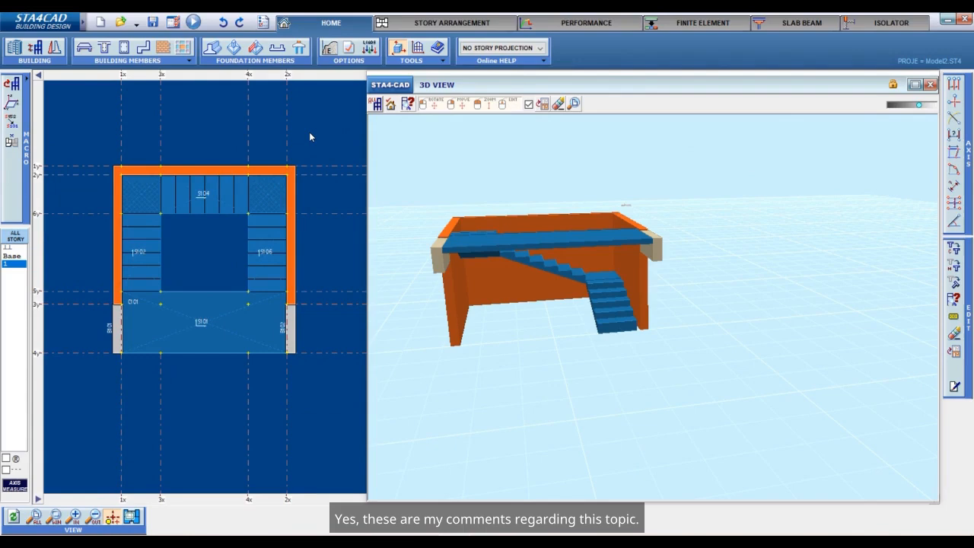